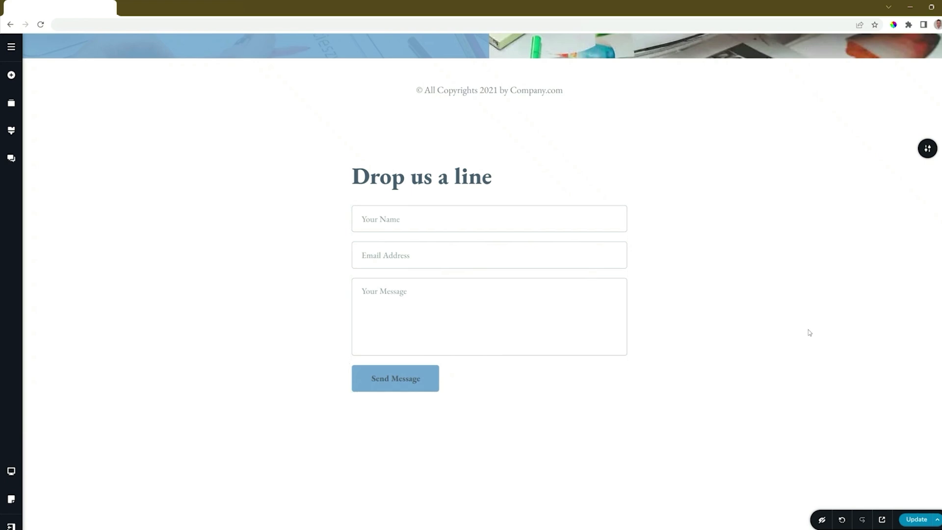
Step: Add a new Form element below the contact form under the "Drop us a line" heading and delete the original form
scroll(810, 333, "down", 1)
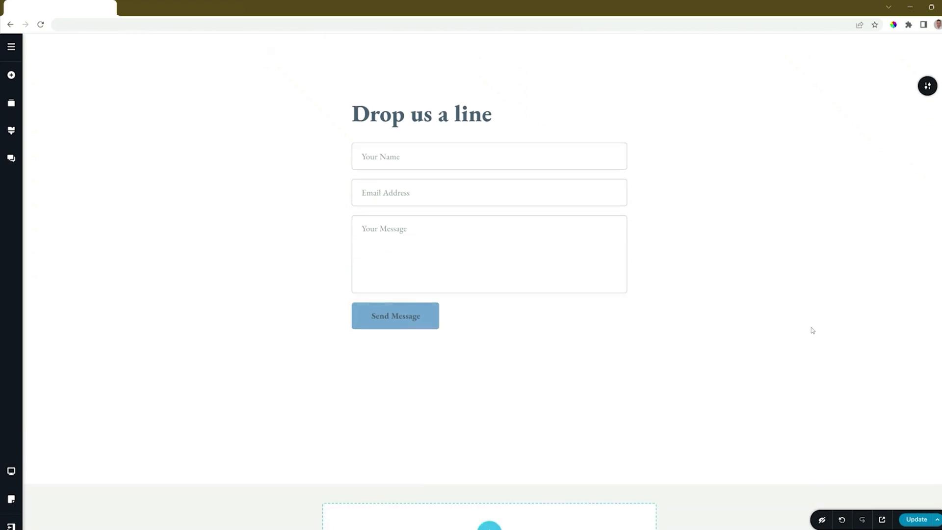
left_click(11, 74)
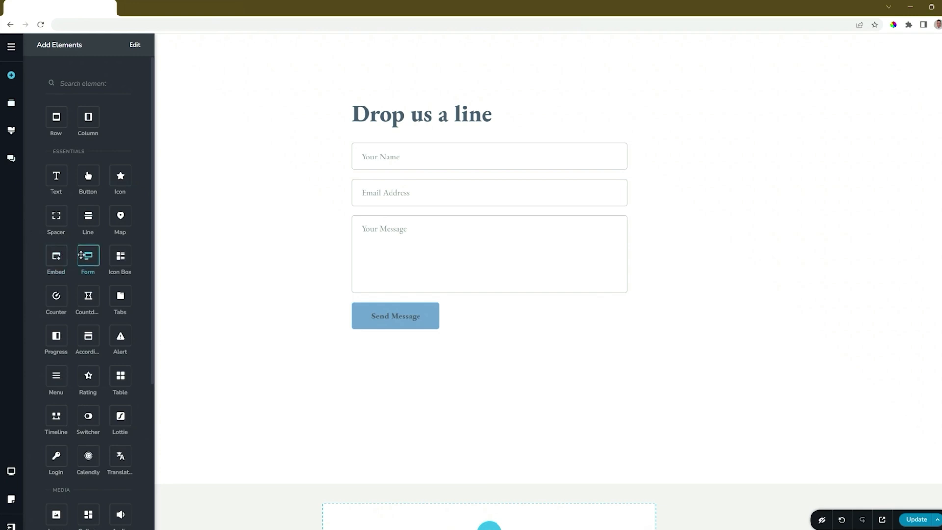
left_click_drag(88, 256, 388, 335)
scroll(540, 368, "down", 2)
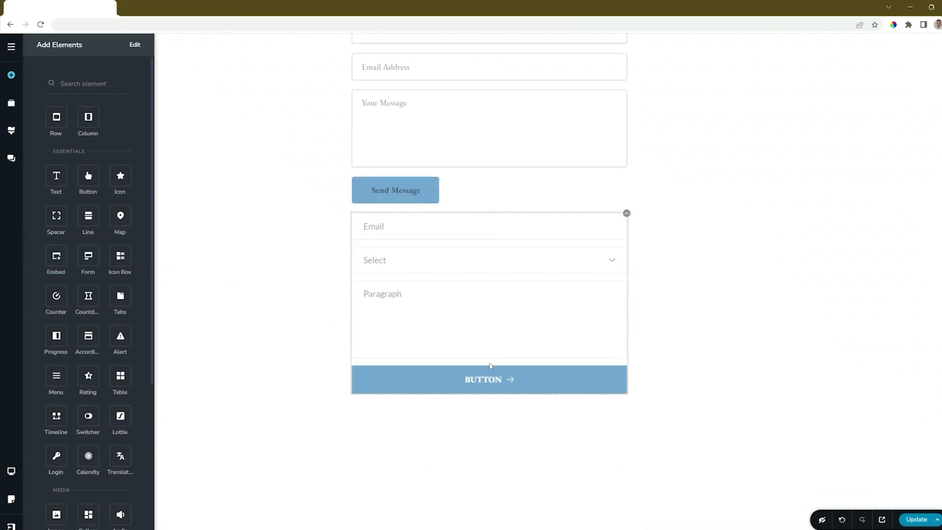
scroll(490, 367, "up", 2)
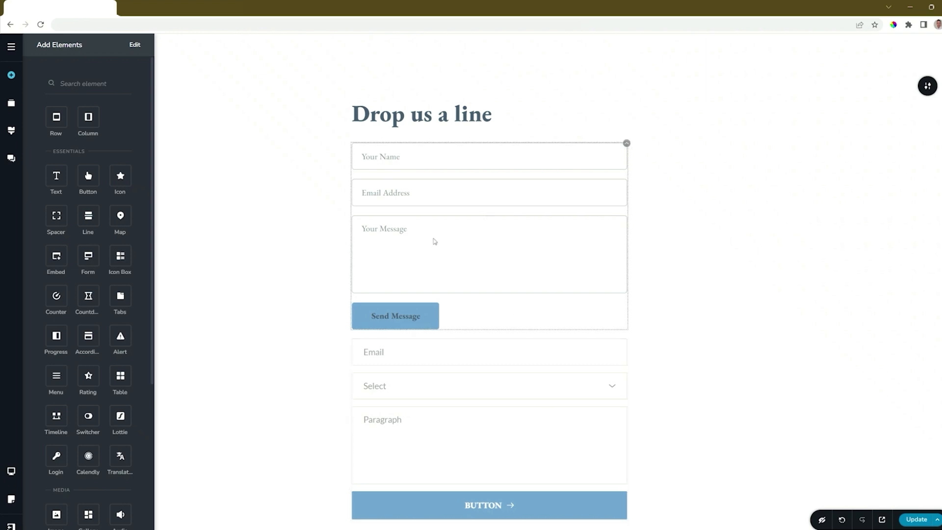
left_click(627, 143)
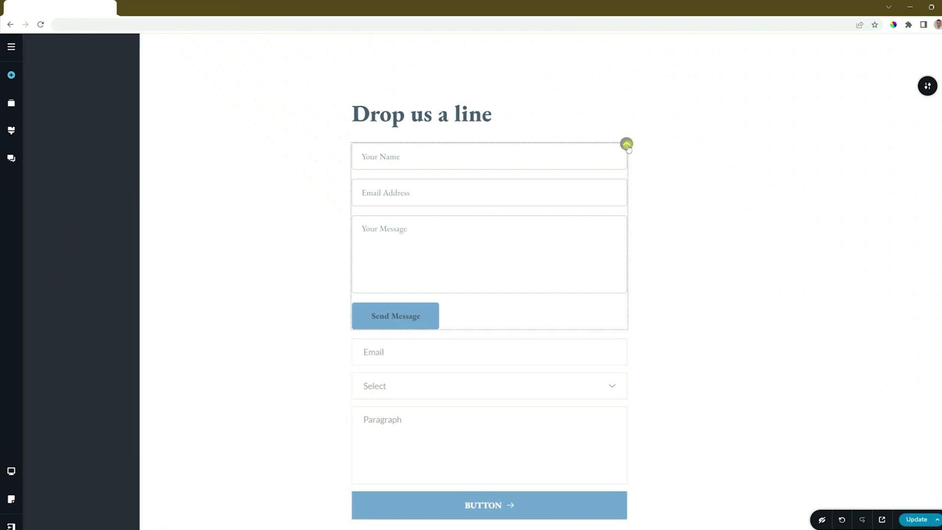
left_click(650, 166)
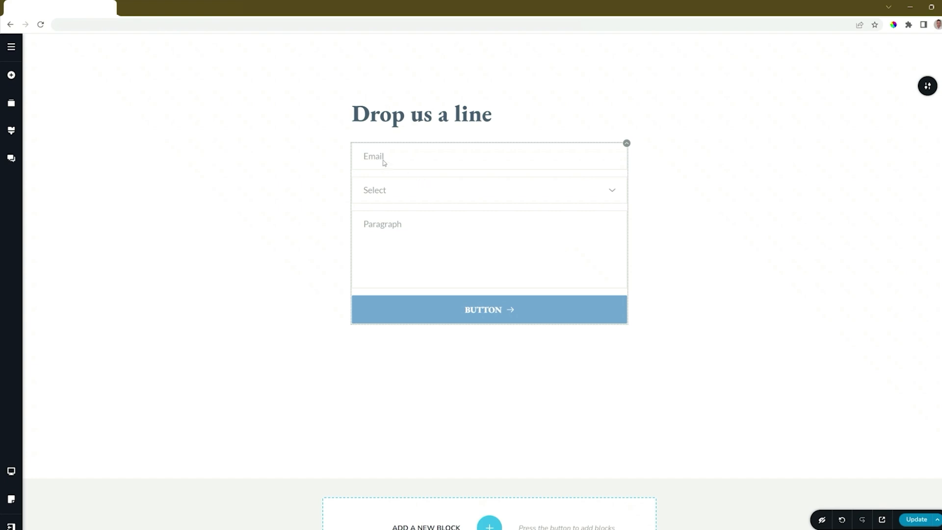
Step: Look through the options of the new form's Select field
left_click(611, 191)
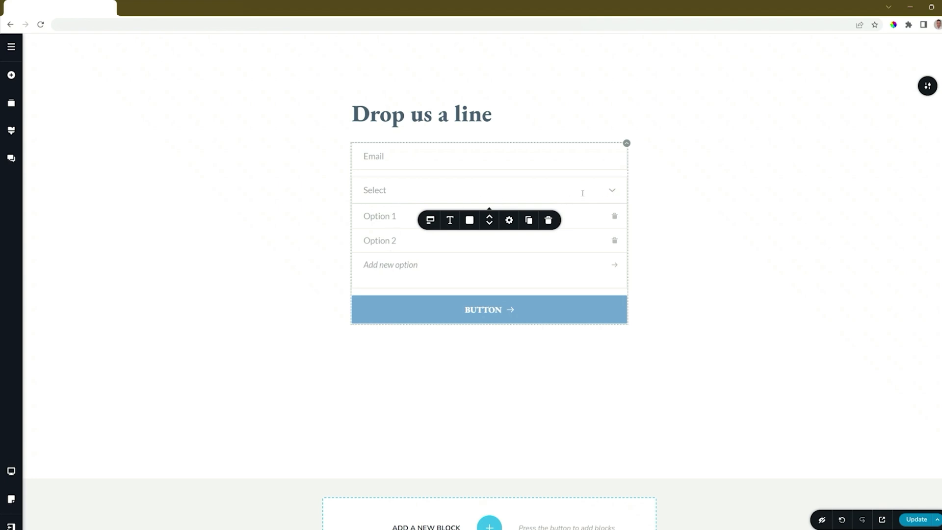
left_click(612, 192)
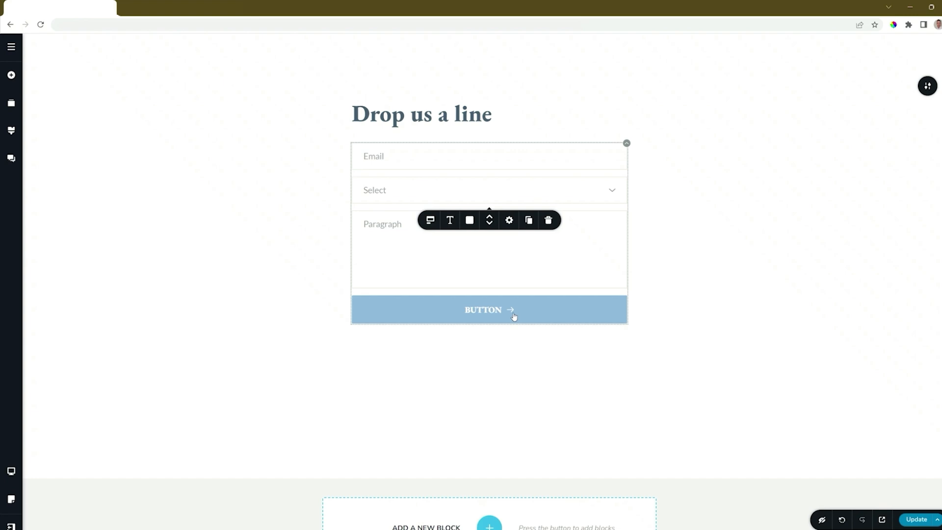
Step: Review the Email field's type choices and set the form's field spacing to 16 px
left_click(399, 158)
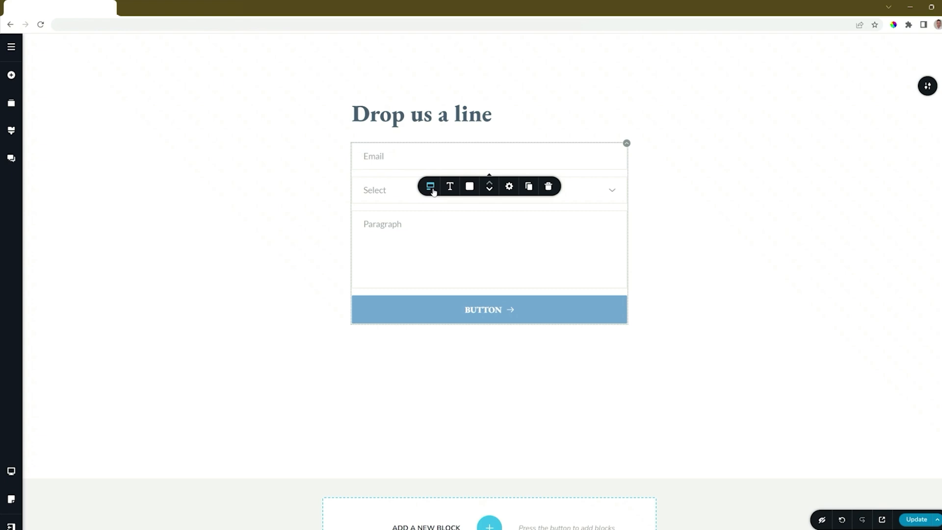
left_click(431, 189)
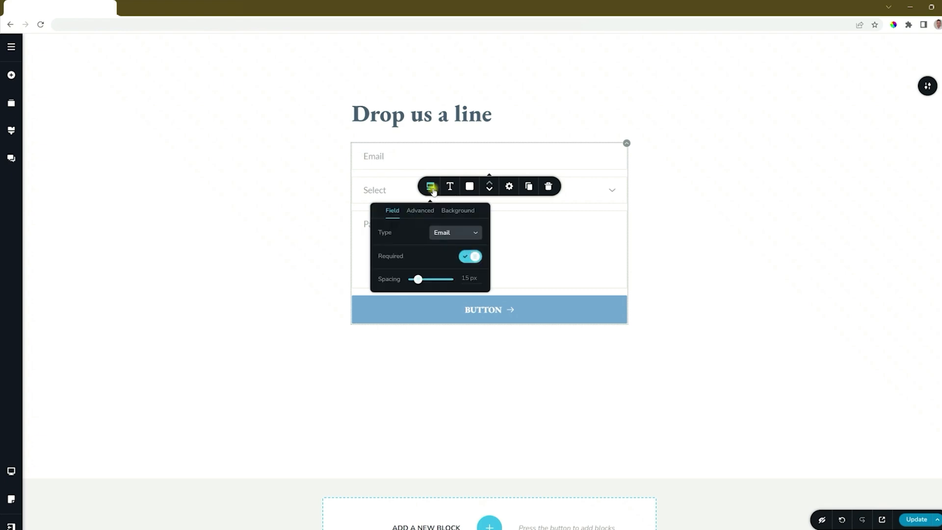
left_click(450, 234)
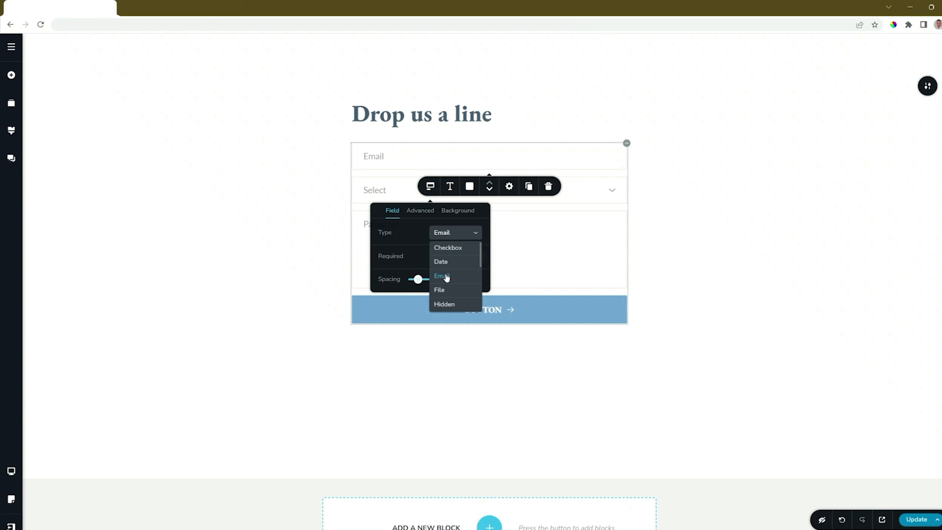
left_click(407, 227)
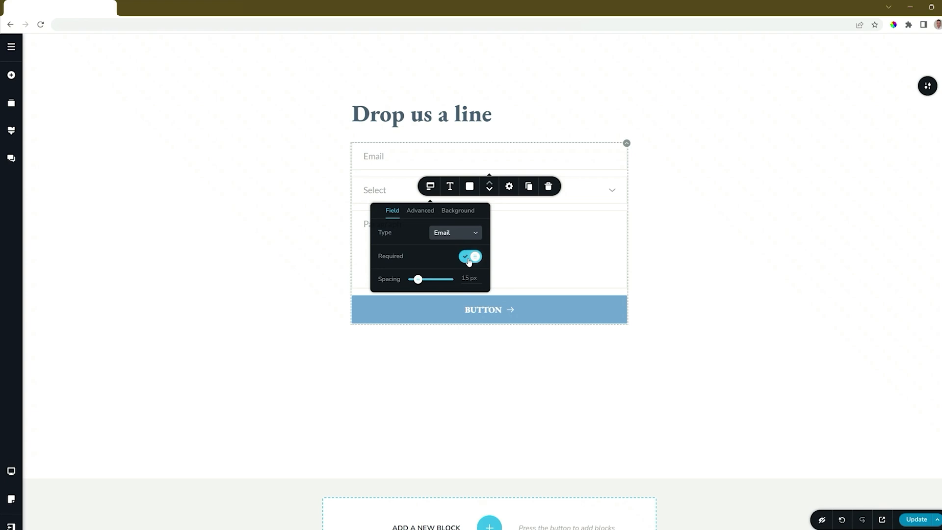
mouse_move(418, 282)
left_mouse_down()
mouse_move(429, 279)
mouse_move(418, 280)
left_mouse_up()
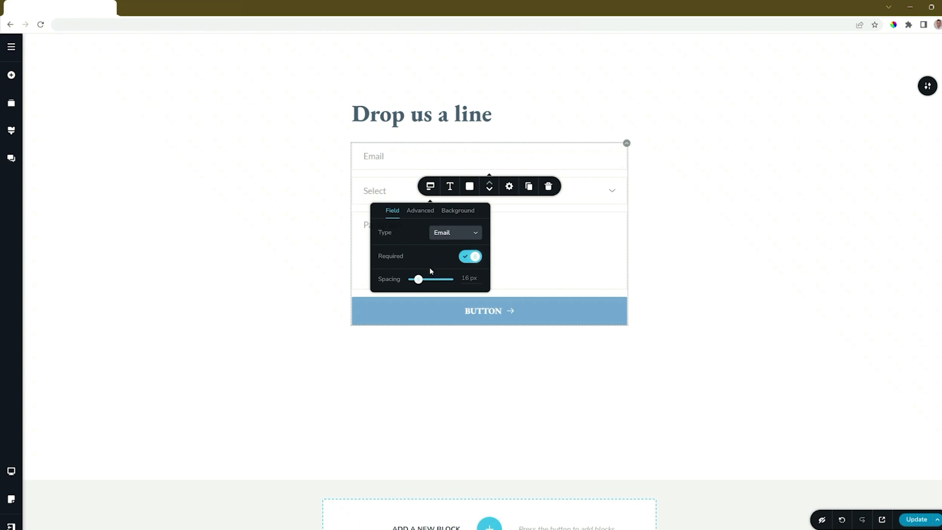
Step: Try showing the field labels and hiding the placeholders, restoring each setting
left_click(422, 212)
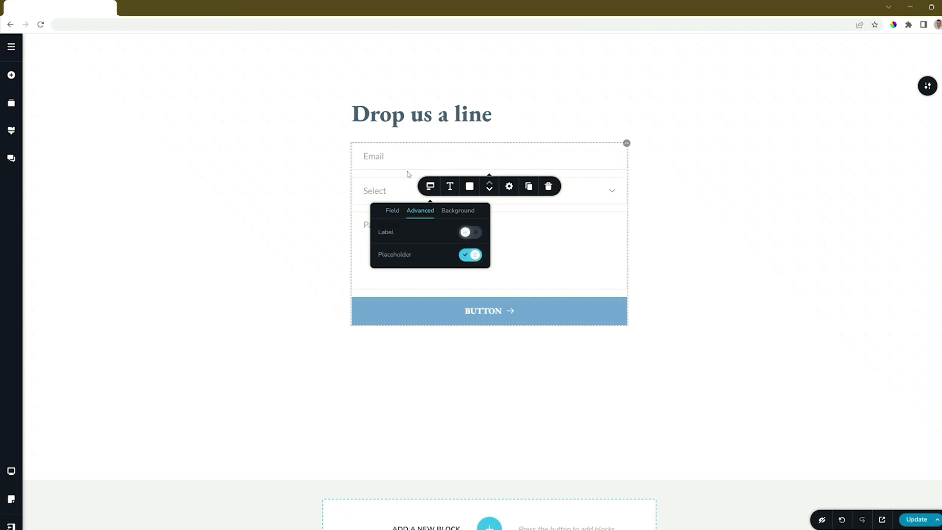
left_click(476, 234)
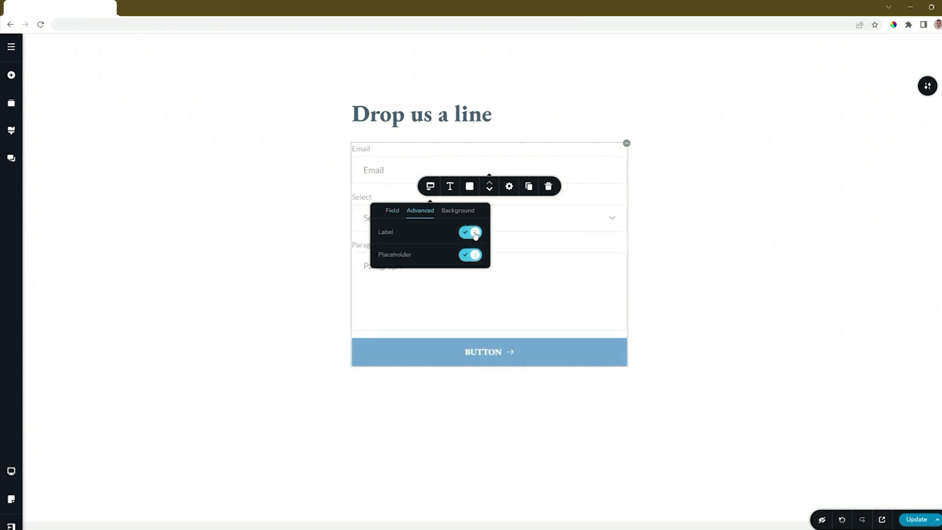
left_click(475, 235)
left_click(471, 256)
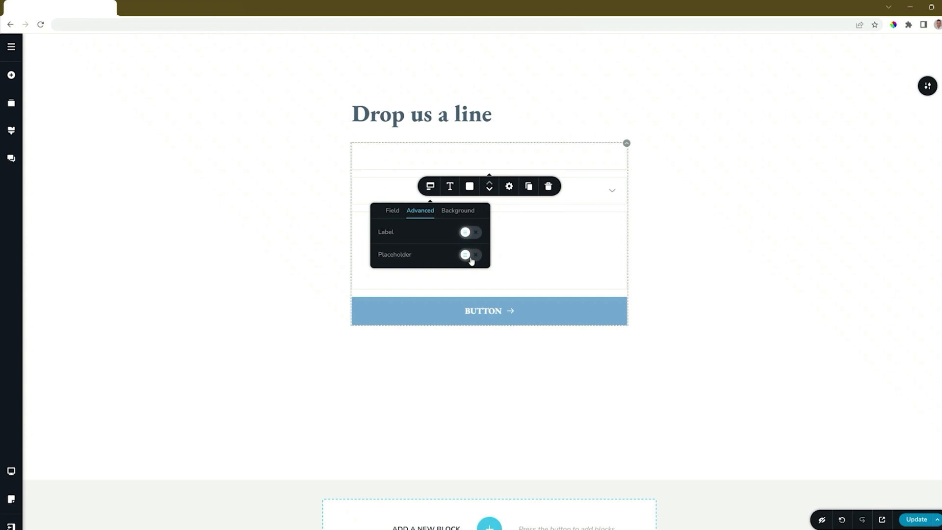
left_click(470, 255)
Step: Try the S and L field sizes on the form and return to M
left_click(461, 212)
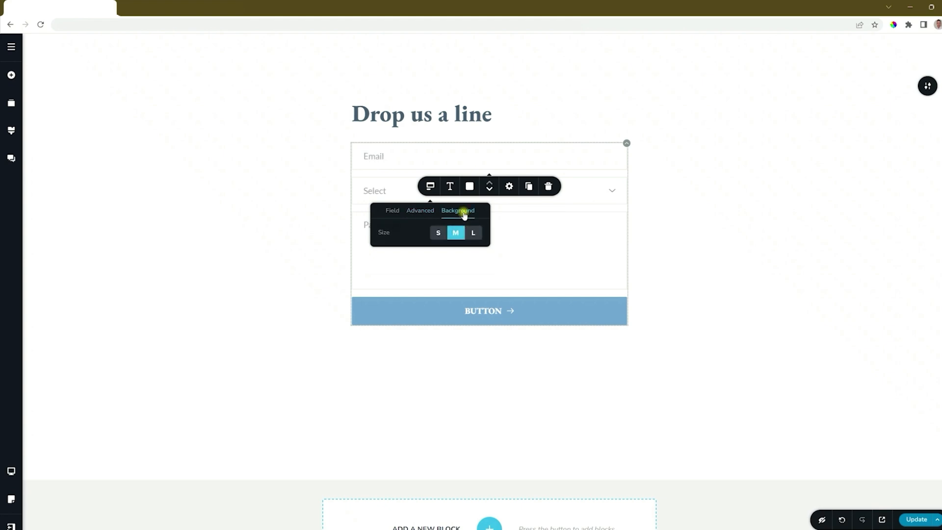
left_click(438, 233)
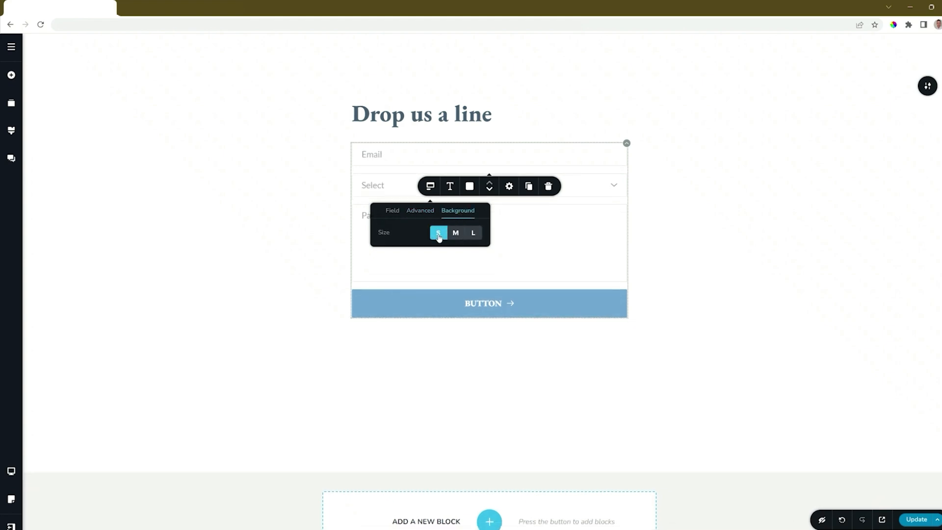
left_click(455, 233)
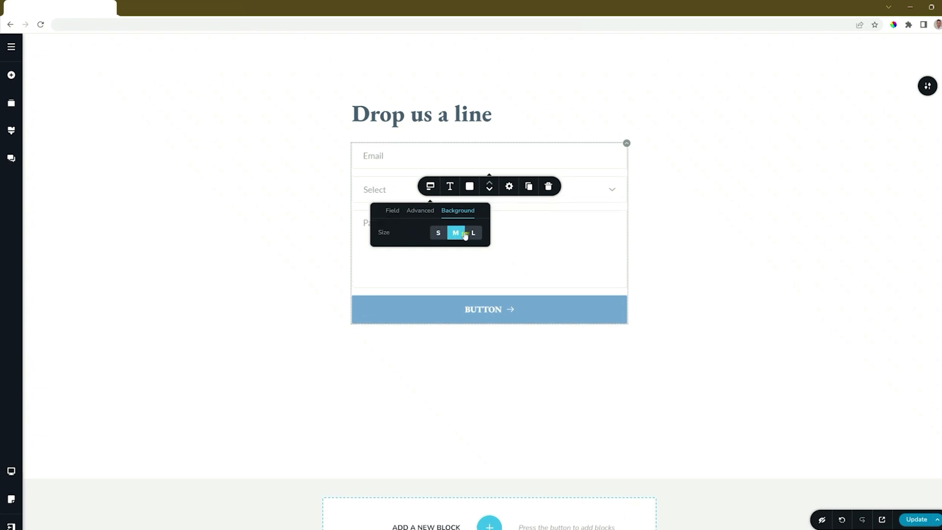
left_click(473, 234)
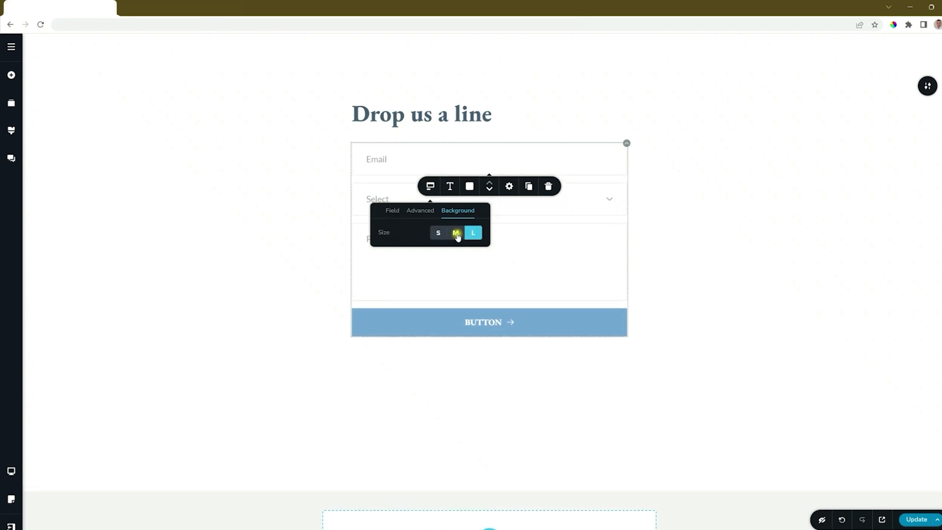
left_click(457, 236)
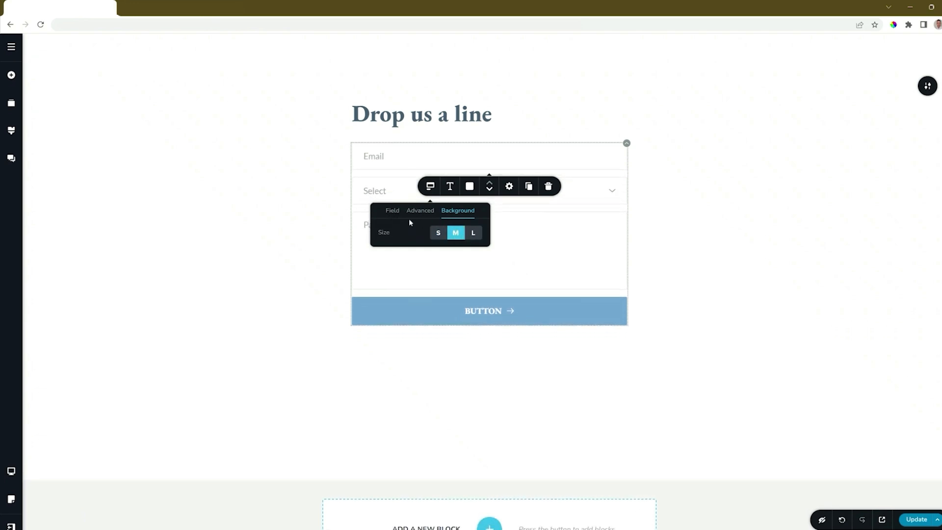
Step: Change the Email field's placeholder text to "Your Email Address"
left_click(372, 157)
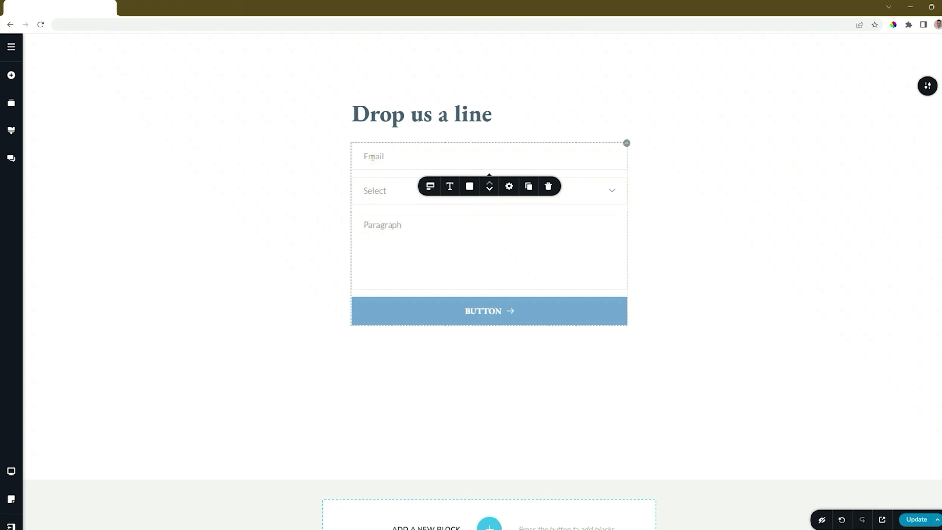
double_click(372, 157)
type("Your Email Address")
left_click(431, 186)
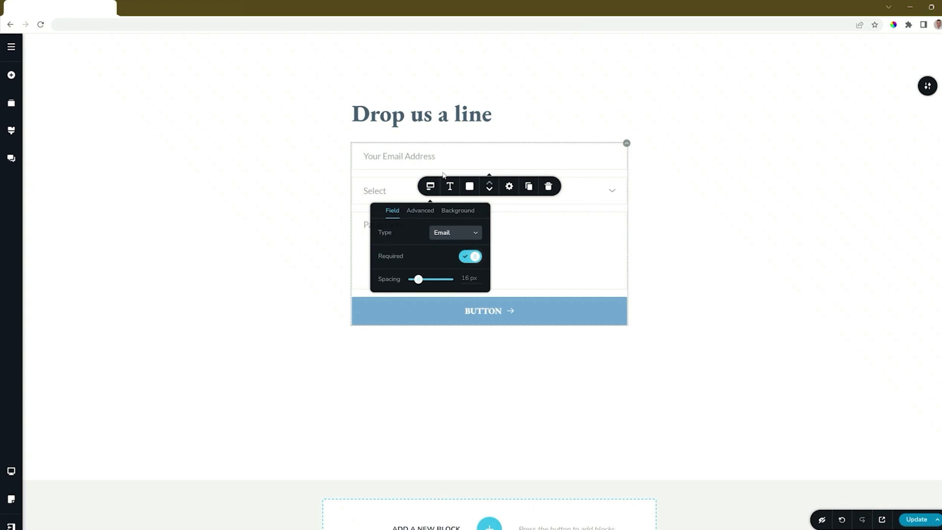
Step: Duplicate the email address field and set the copy's field type to Text
left_click(413, 156)
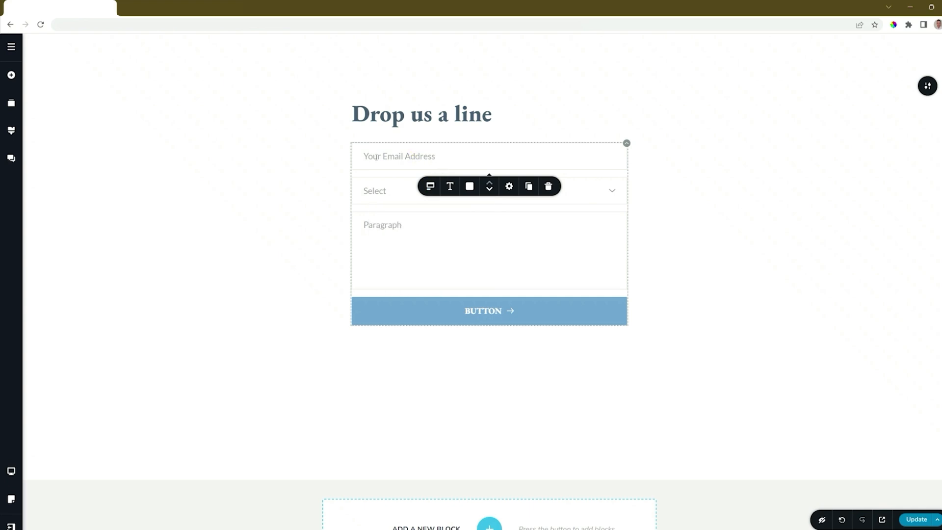
left_click(528, 186)
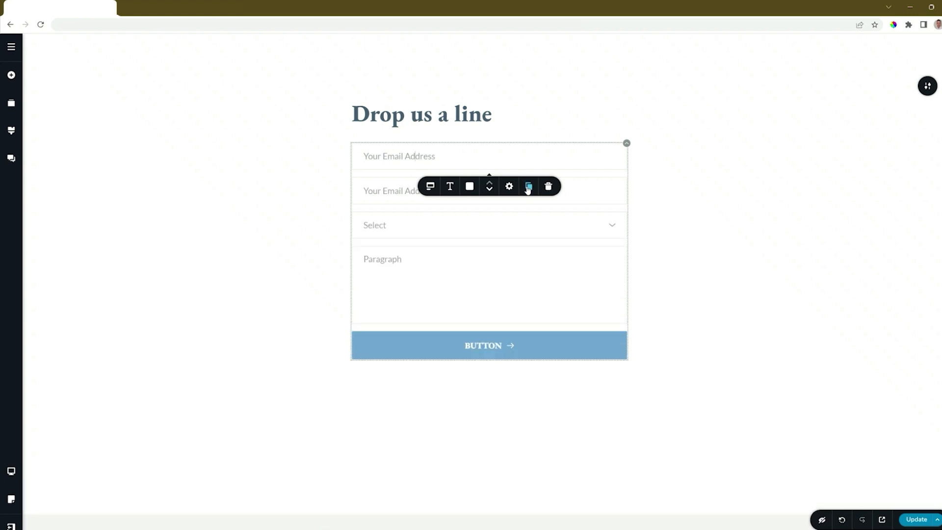
left_click(393, 192)
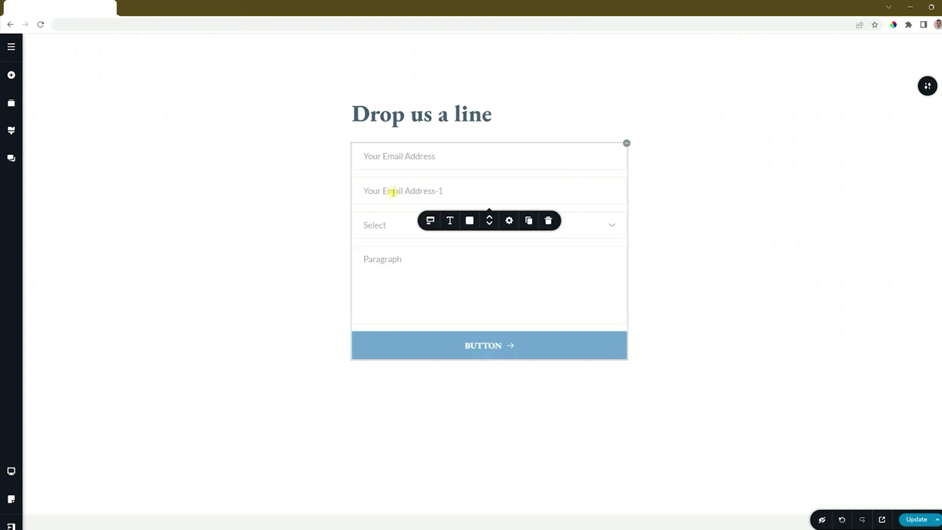
left_click(430, 221)
left_click(472, 270)
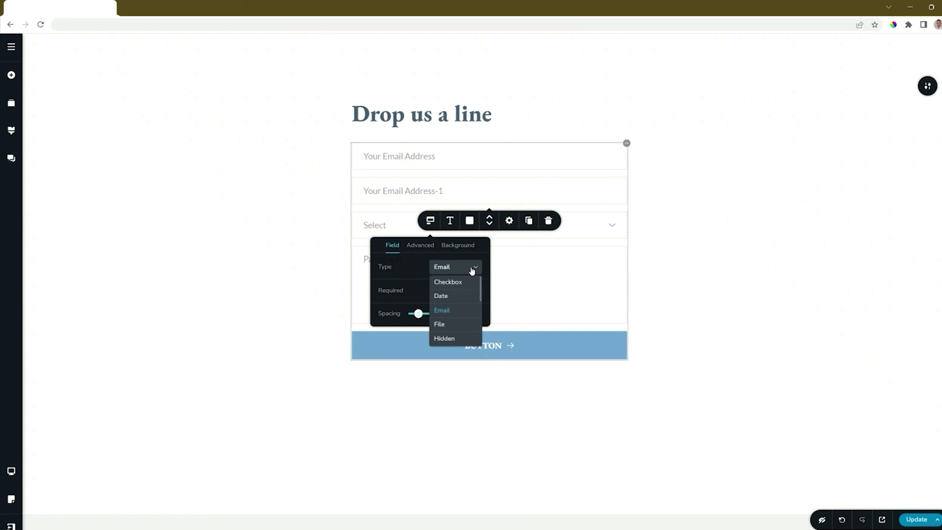
scroll(472, 270, "down", 2)
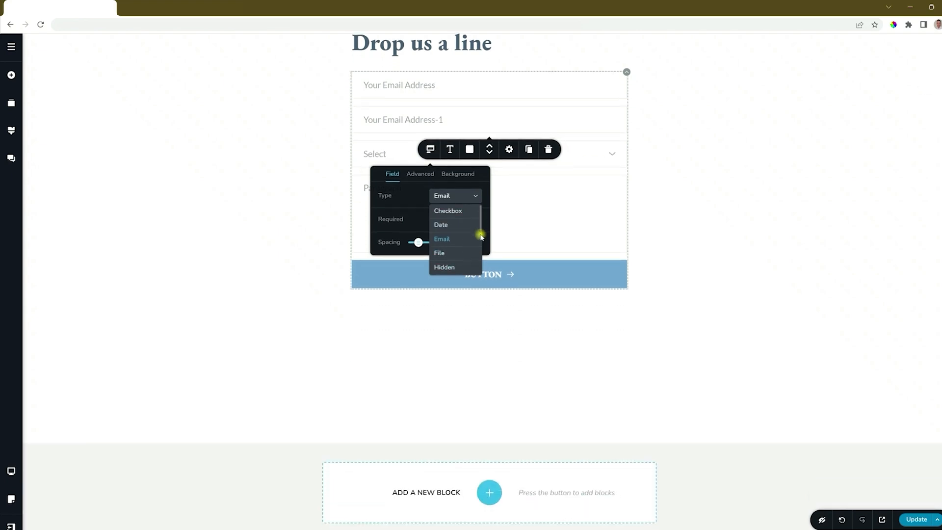
left_click_drag(482, 229, 480, 270)
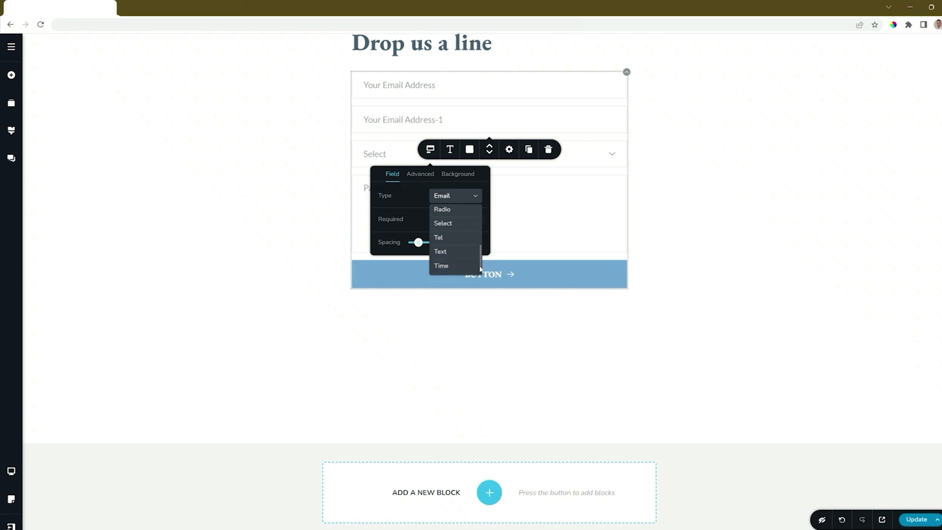
left_click(443, 253)
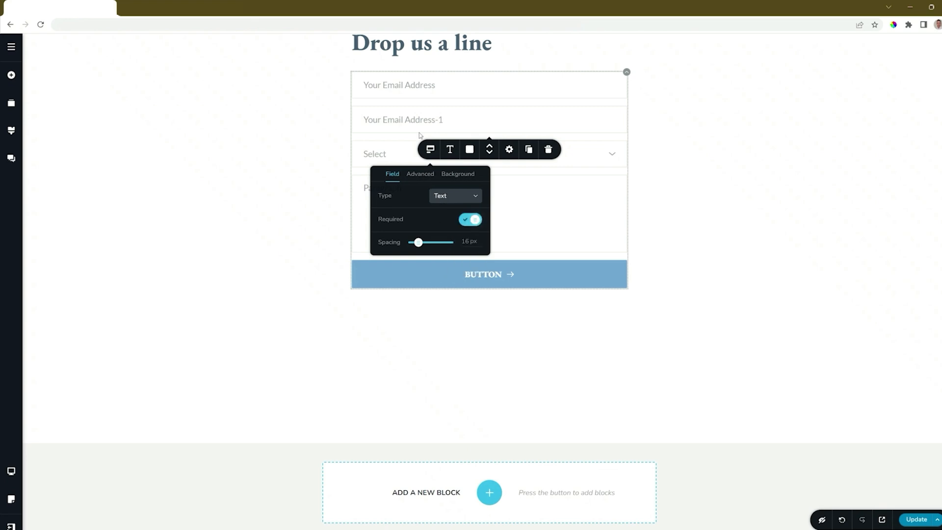
Step: Change the duplicated field's placeholder to "Your Name" and delete the Select field from the form
left_click(406, 120)
triple_click(404, 117)
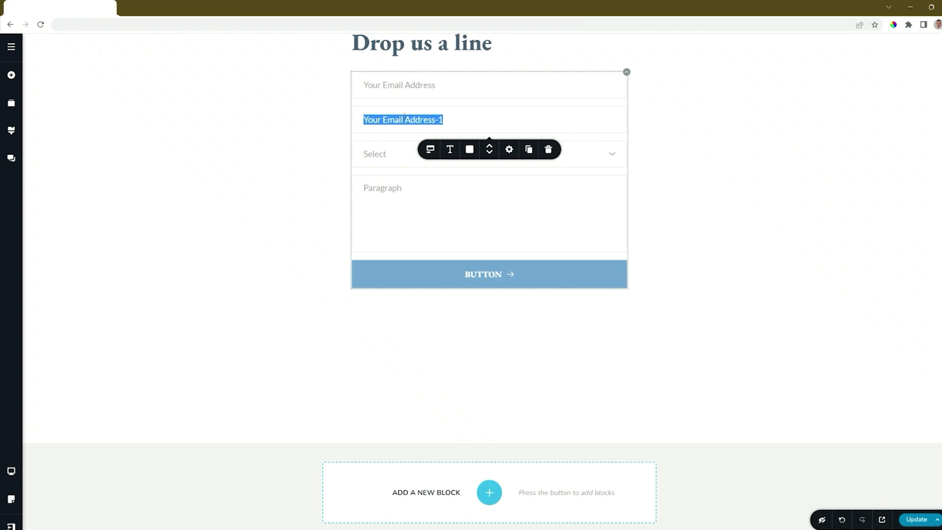
type("Your Name")
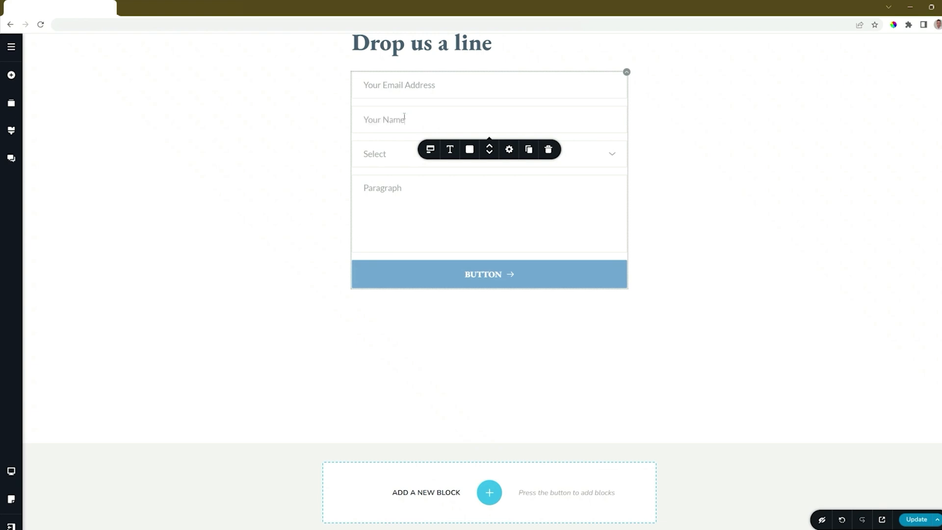
left_click(396, 155)
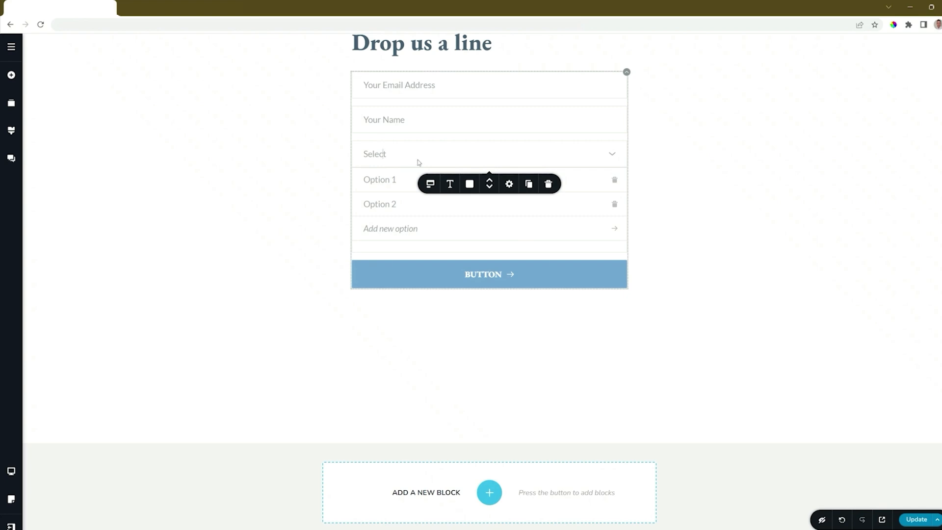
left_click(548, 183)
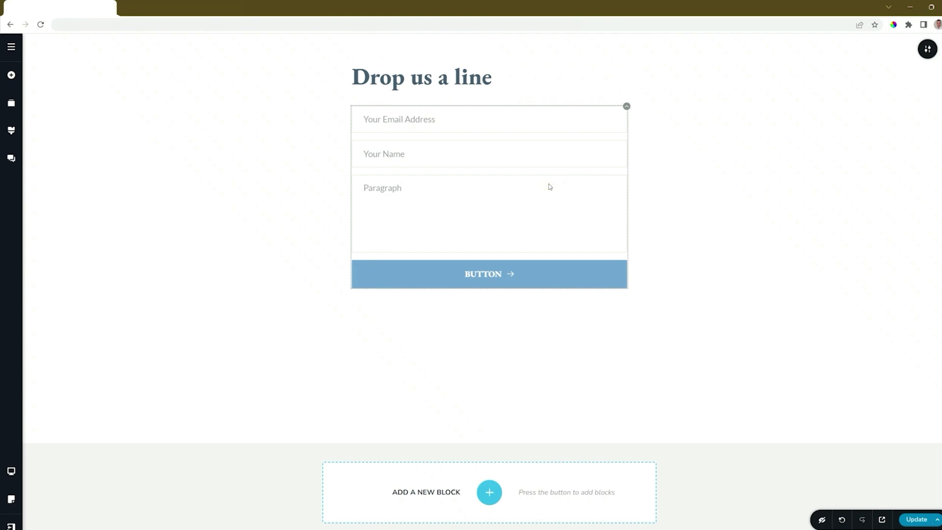
Step: Change the Paragraph field's placeholder text to "Your Message"
left_click(385, 191)
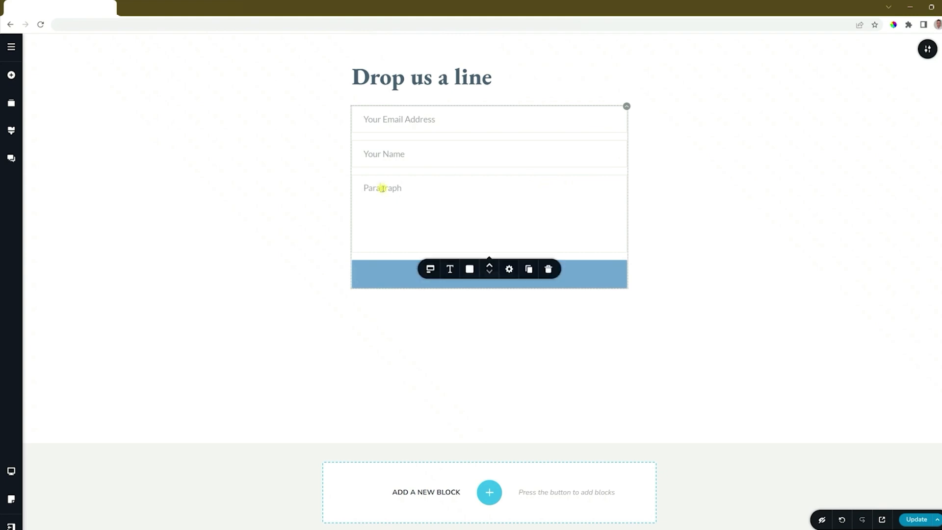
left_click(429, 269)
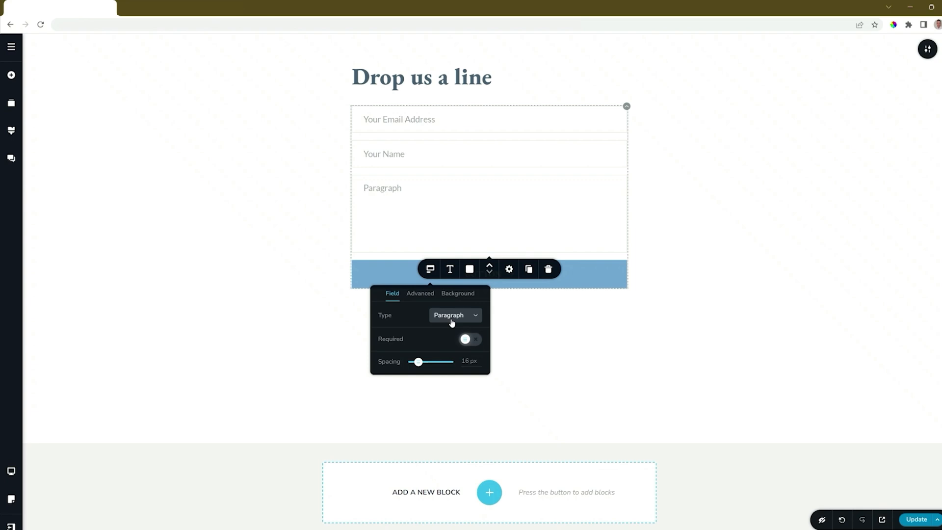
left_click(382, 188)
double_click(382, 188)
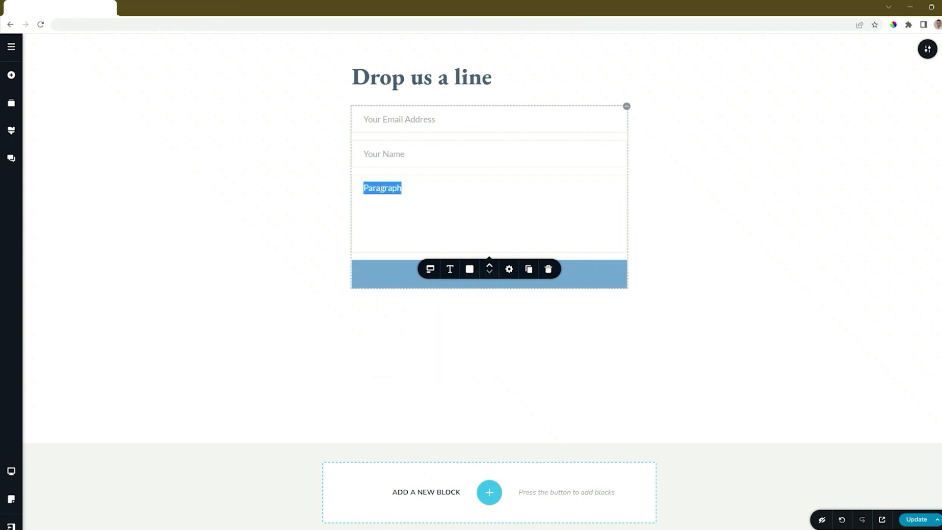
type("Your Message")
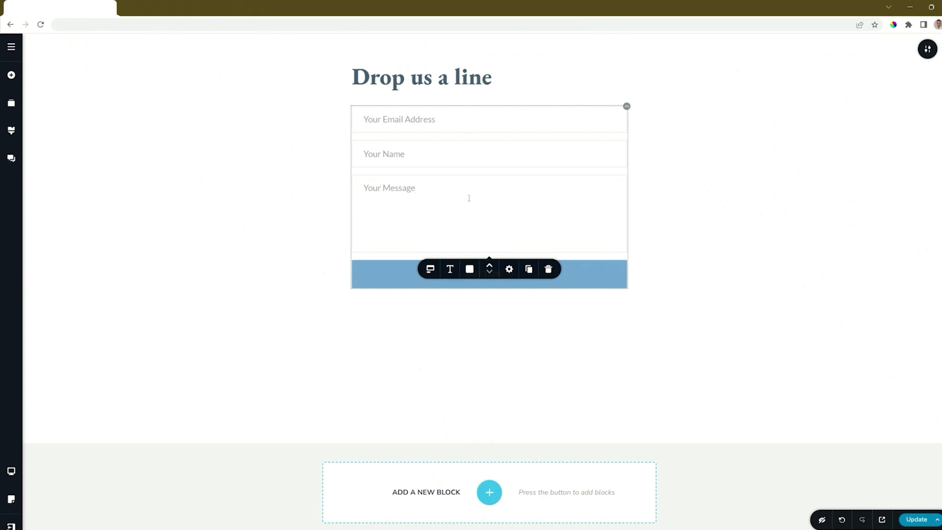
Step: Try the Your Message field above the email and name fields, and move it back below them
left_click(490, 267)
left_click(490, 267)
left_click(491, 271)
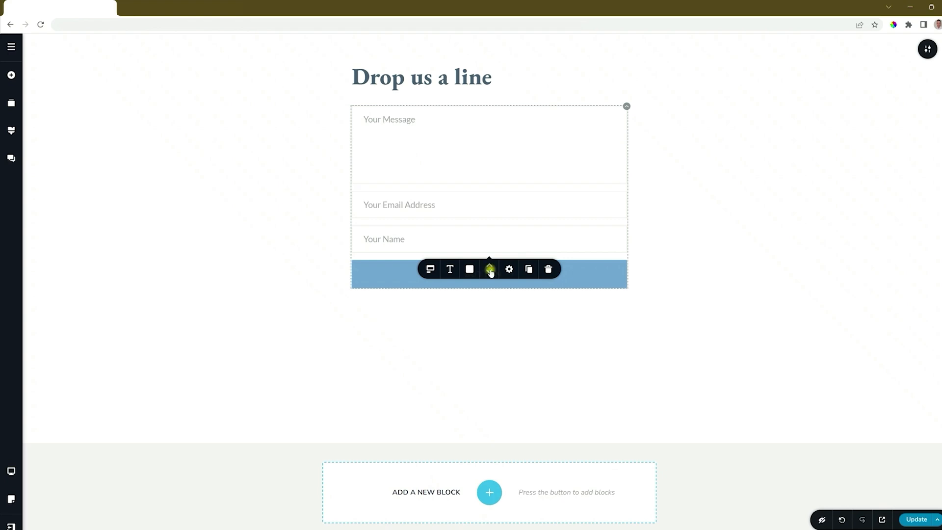
left_click(491, 271)
Step: Try the Noto Serif font on the form fields and set their font to Montserrat
left_click(450, 269)
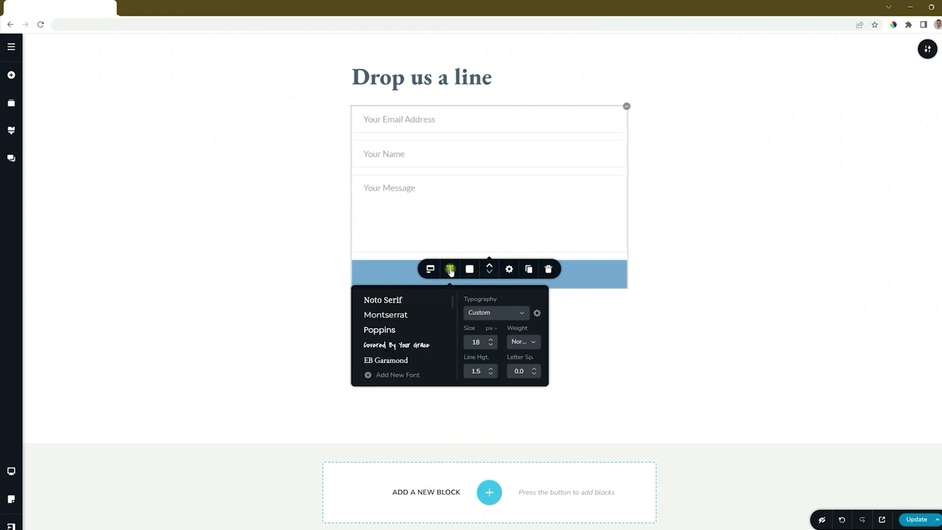
left_click(371, 301)
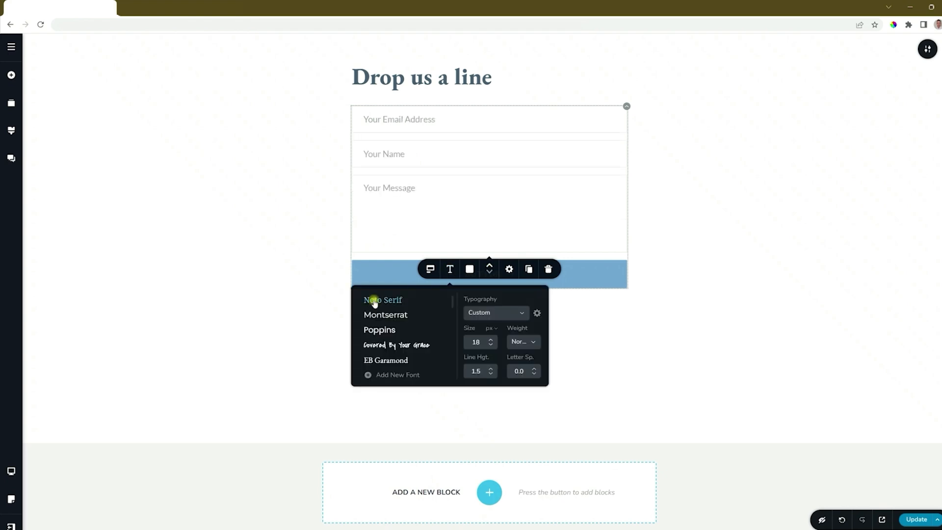
left_click(396, 314)
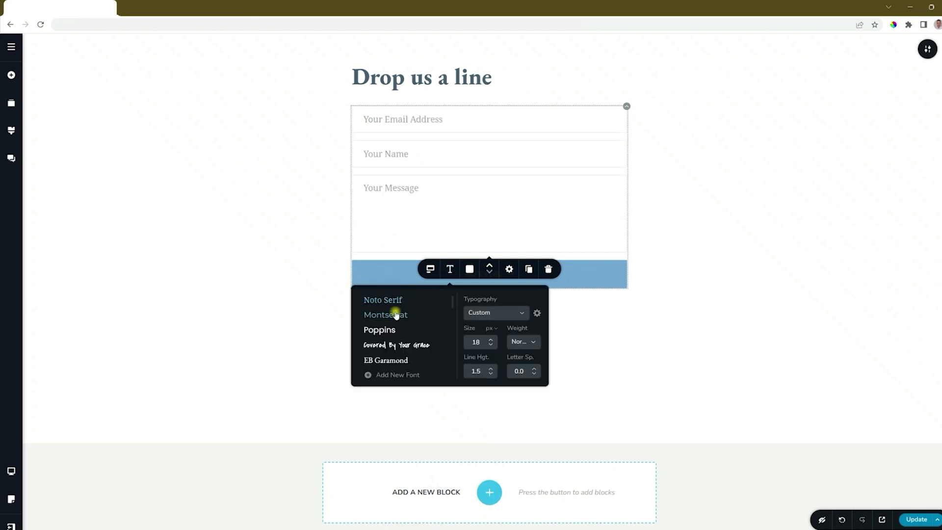
Step: Set the form fields' background to the palette's light blue and their text colour to white
left_click(468, 269)
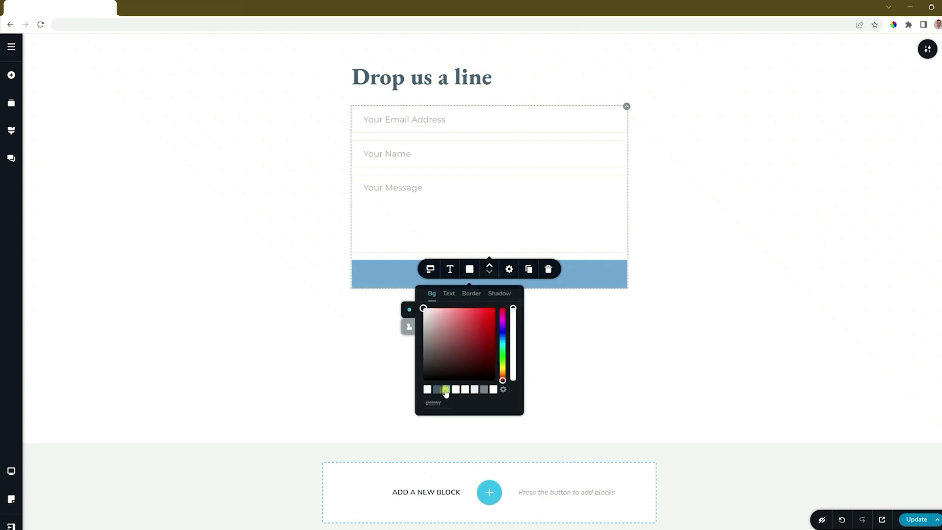
left_click(447, 390)
left_click(449, 294)
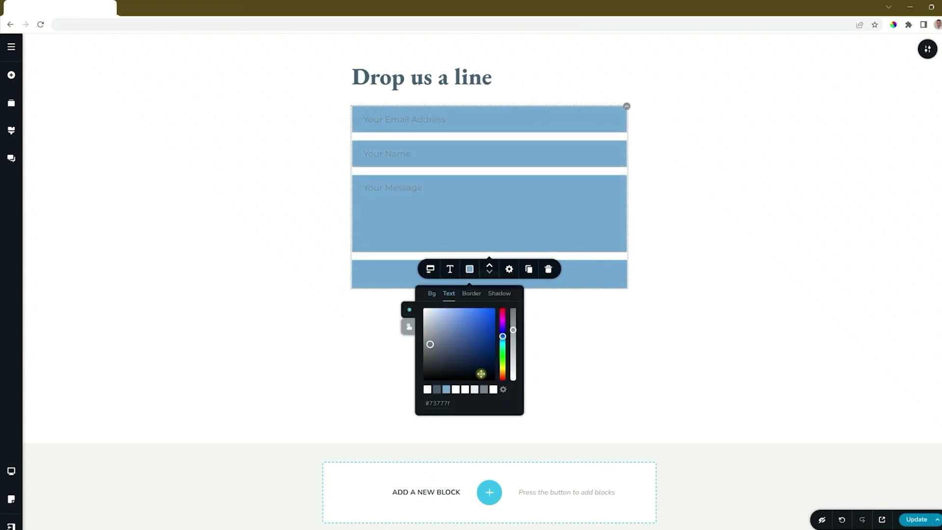
left_click(493, 389)
Step: Set the form fields' border style to None and check the border's hover state
left_click(471, 293)
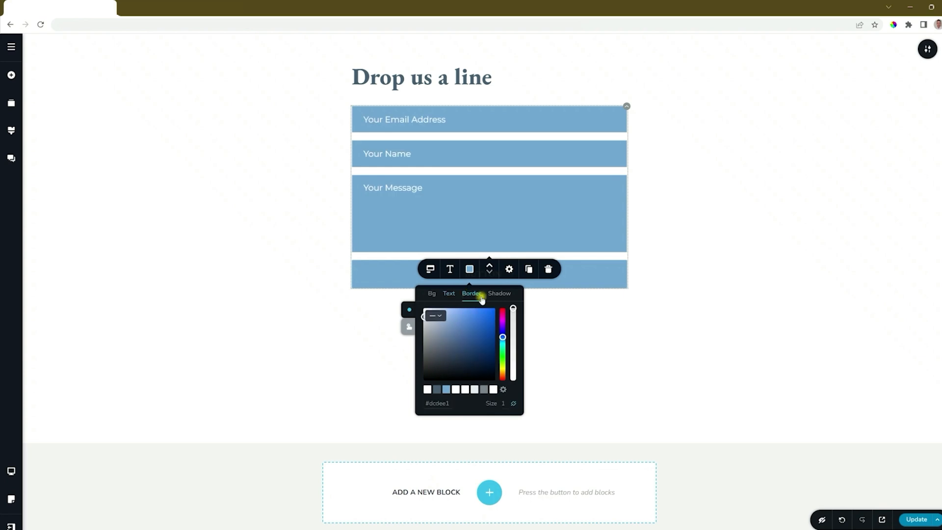
left_click(435, 316)
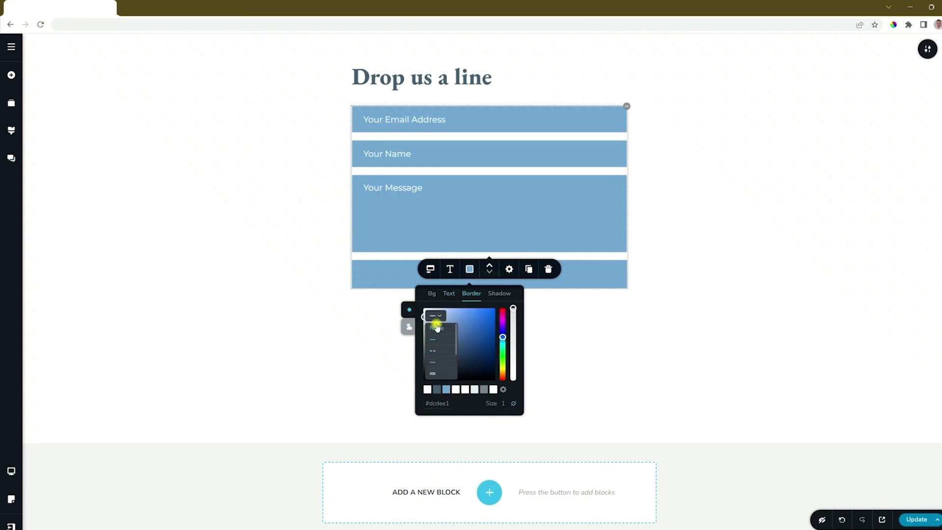
left_click(436, 324)
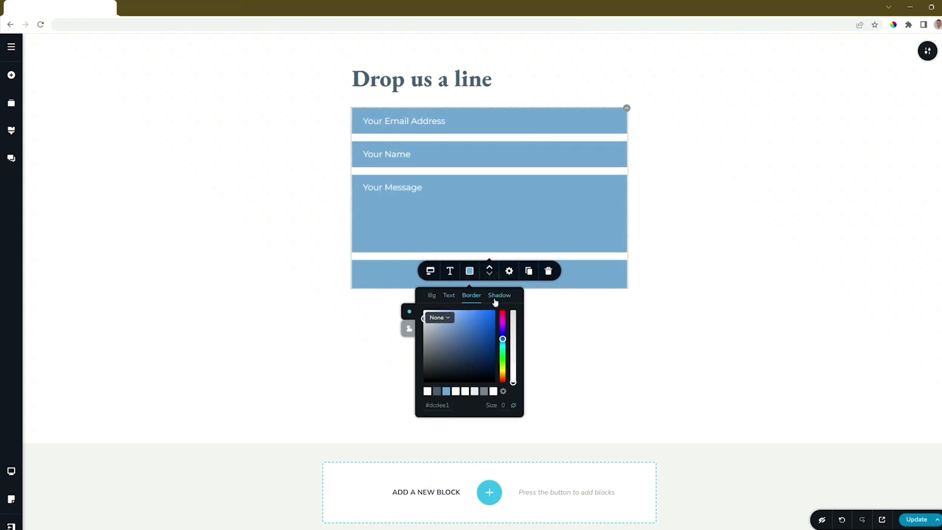
left_click(410, 328)
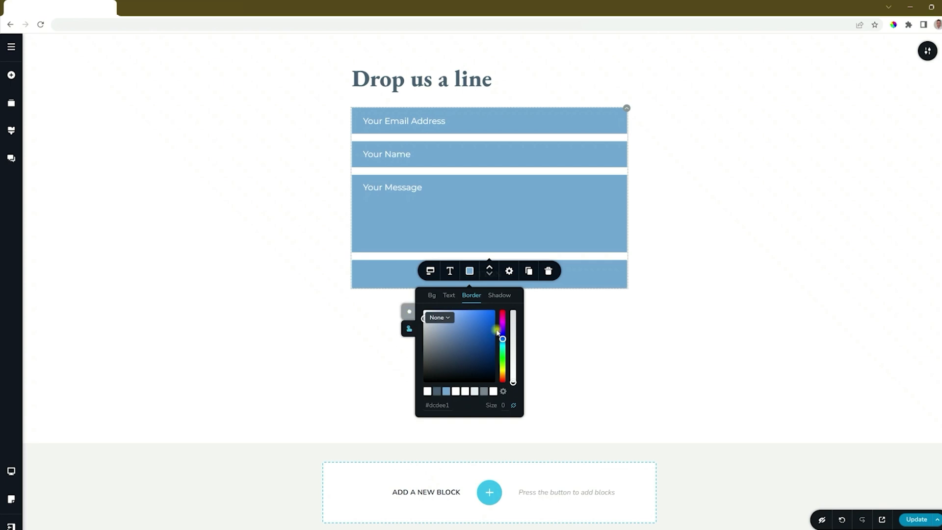
left_click(410, 316)
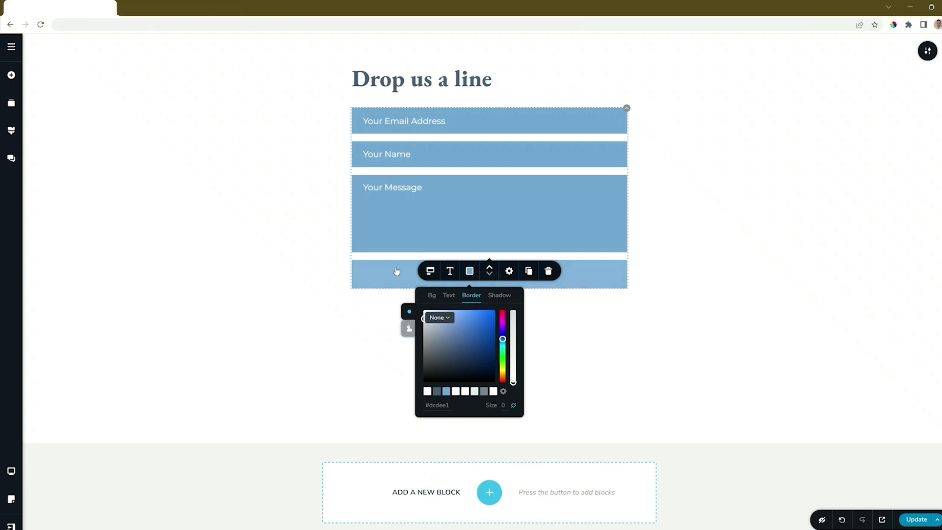
Step: Try the M, L and custom height sizes on the form's submit button and set its size to S
left_click(591, 281)
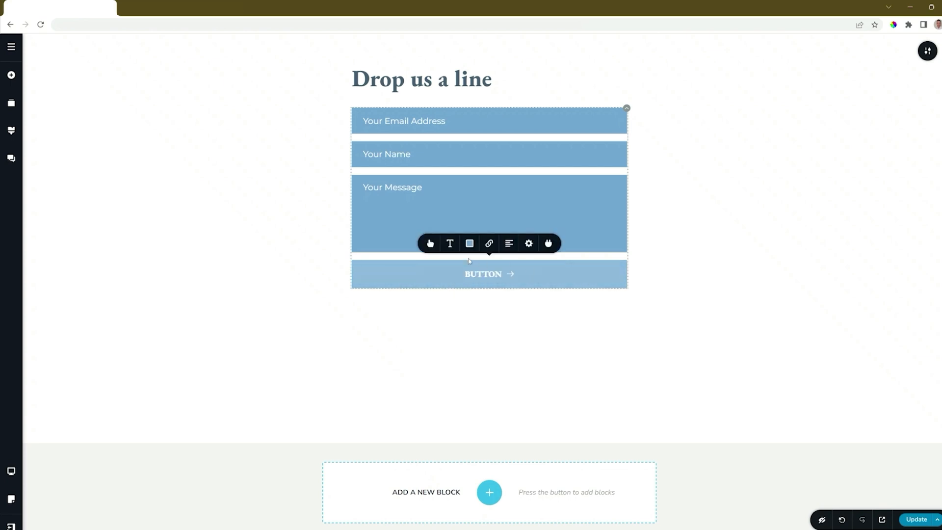
left_click(431, 243)
left_click(421, 167)
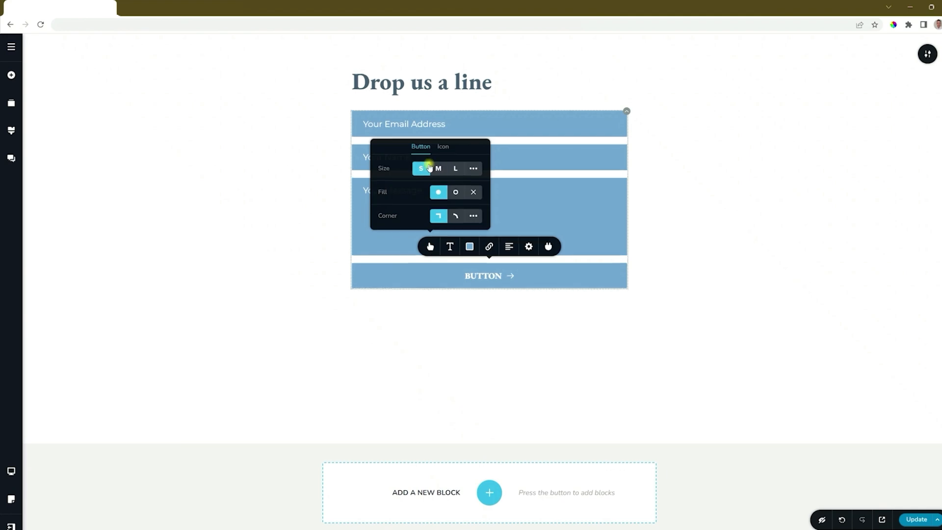
left_click(438, 166)
left_click(456, 165)
left_click(474, 164)
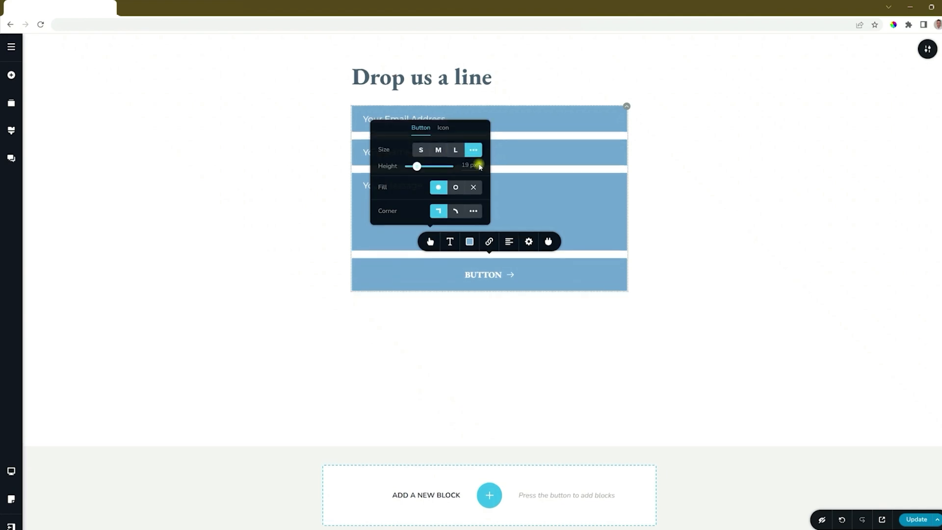
mouse_move(416, 166)
left_mouse_down()
mouse_move(429, 166)
mouse_move(421, 167)
left_mouse_up()
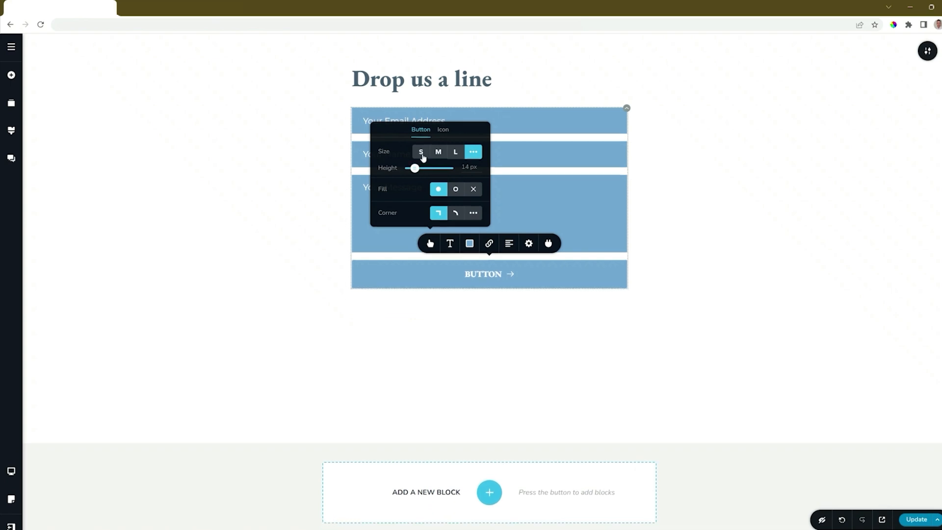
left_click(422, 151)
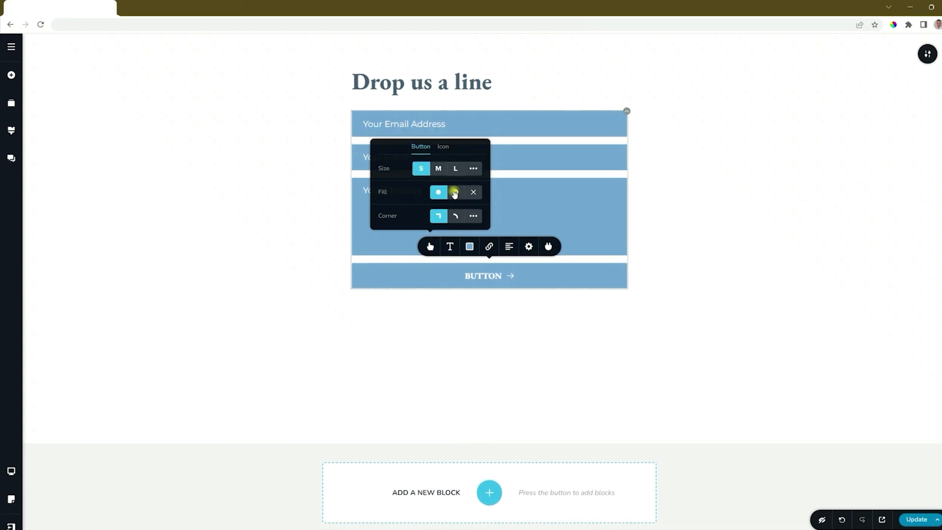
Step: Try the outline and no-fill styles and rounded corners on the button, returning to solid fill and square corners
left_click(455, 193)
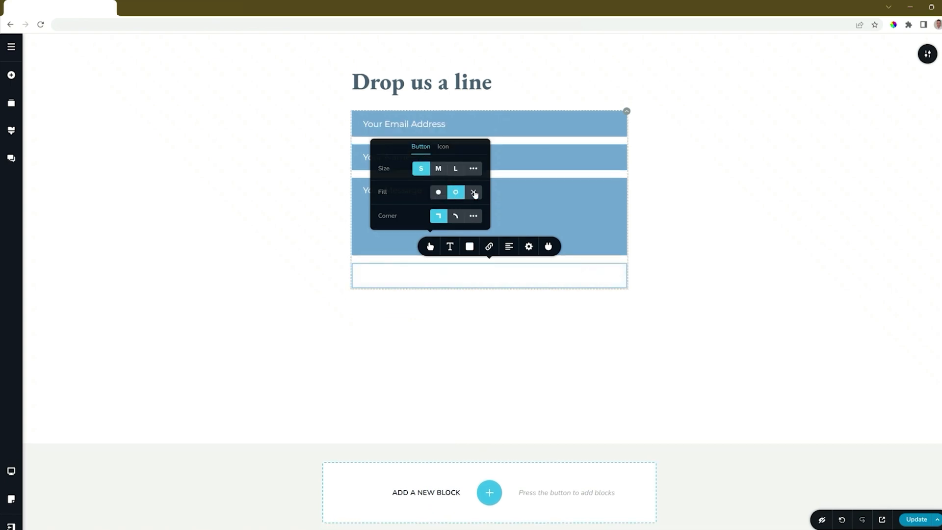
left_click(474, 192)
left_click(440, 193)
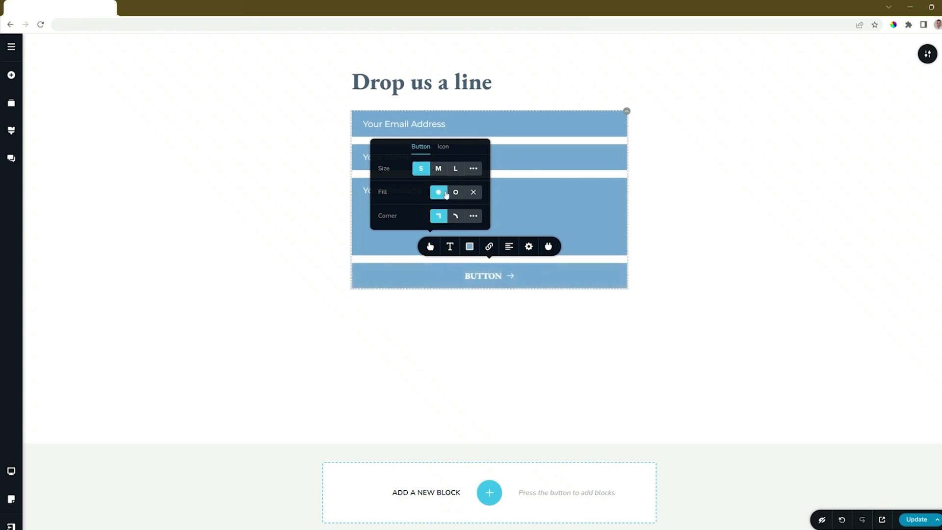
left_click(457, 218)
left_click(439, 216)
Step: Try the button's arrow icon before the label, return it after the label, and remove the icon
left_click(443, 146)
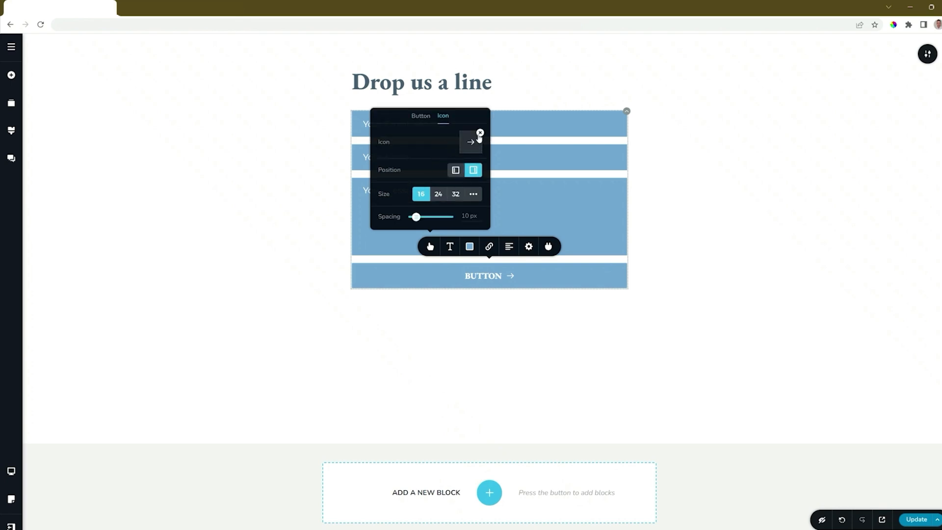
left_click(456, 170)
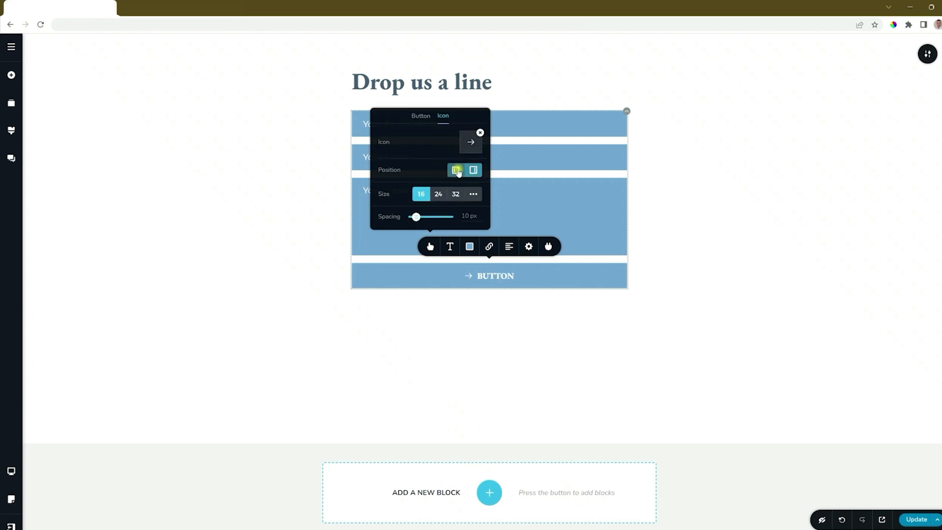
left_click(473, 170)
left_click(479, 133)
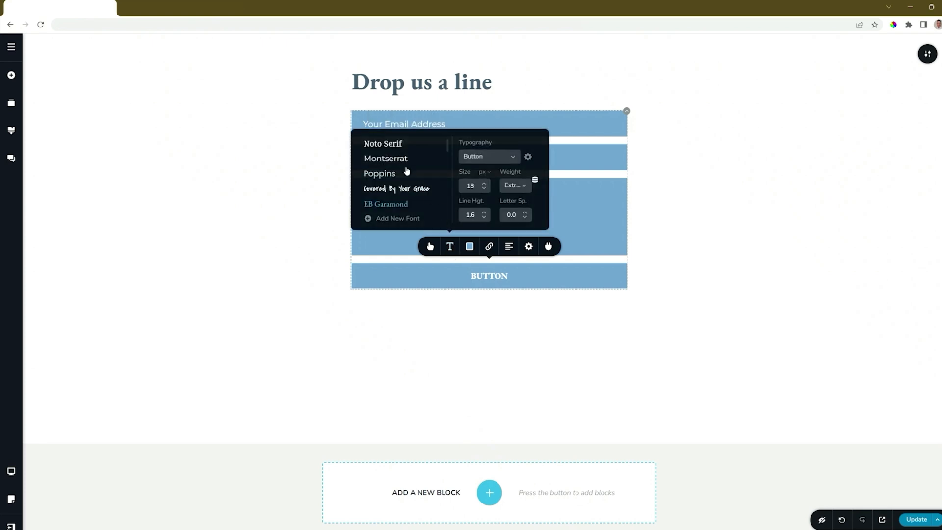
Step: Set the button's font to Montserrat and its background colour to the dark slate #4A5F71
left_click(400, 160)
left_click(470, 247)
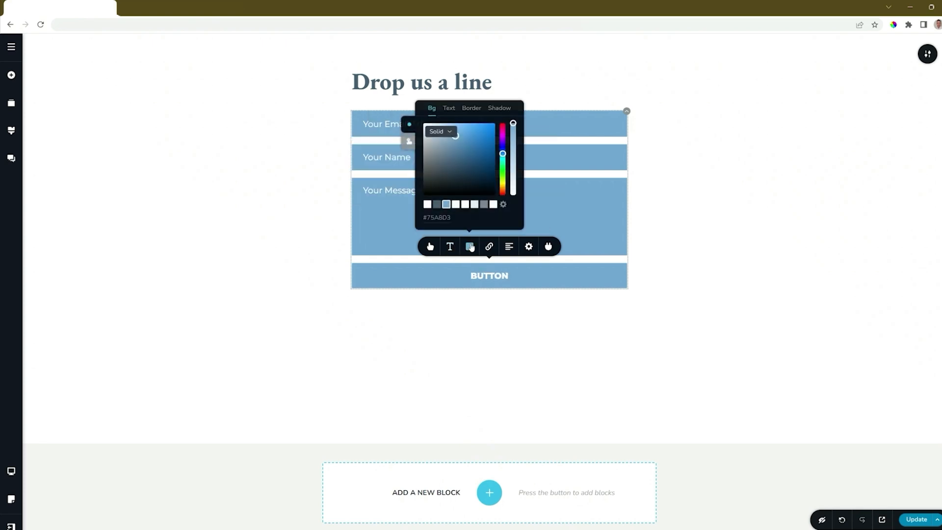
left_click(436, 205)
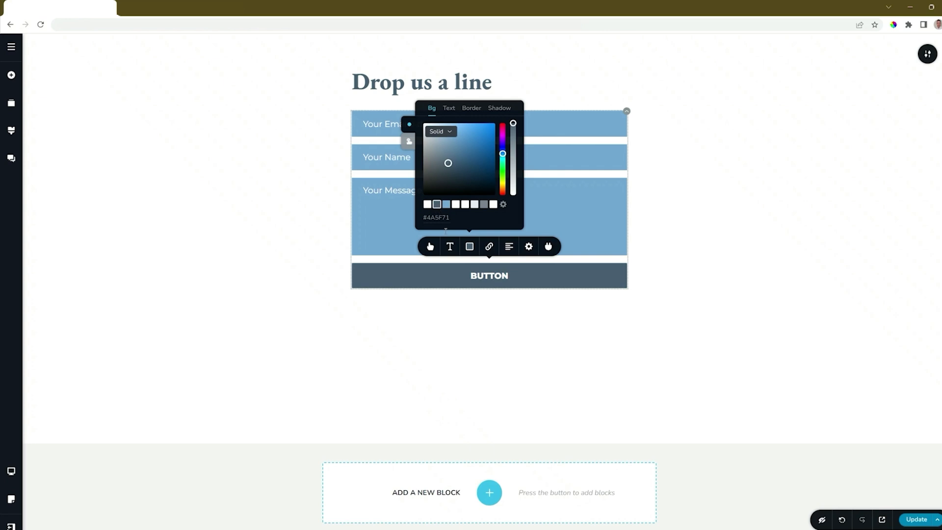
Step: Reduce the button's width to 39% and align it to the right of the form
left_click(529, 248)
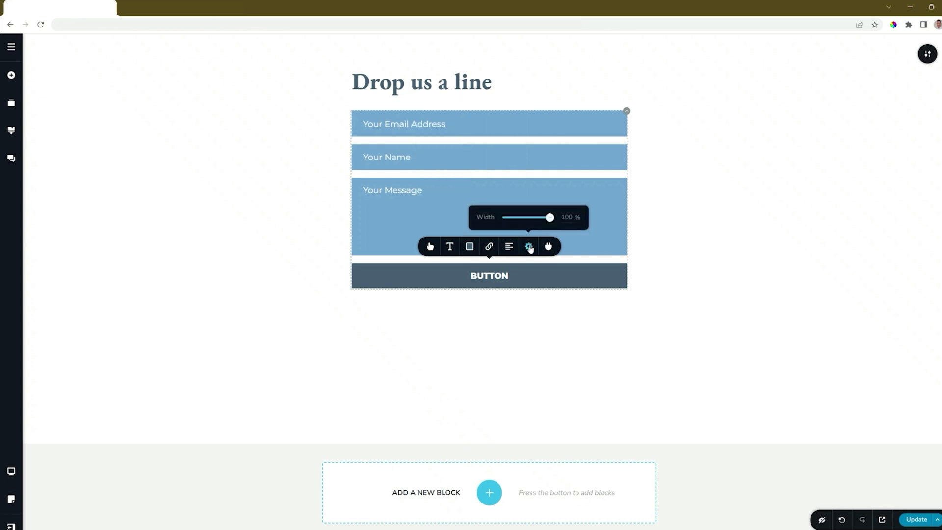
left_click_drag(549, 217, 523, 218)
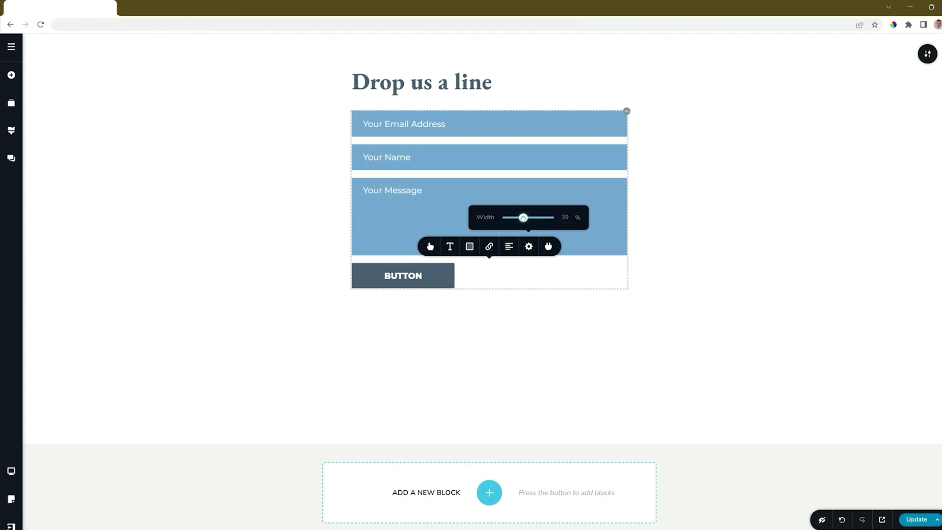
left_click(509, 247)
left_click(510, 246)
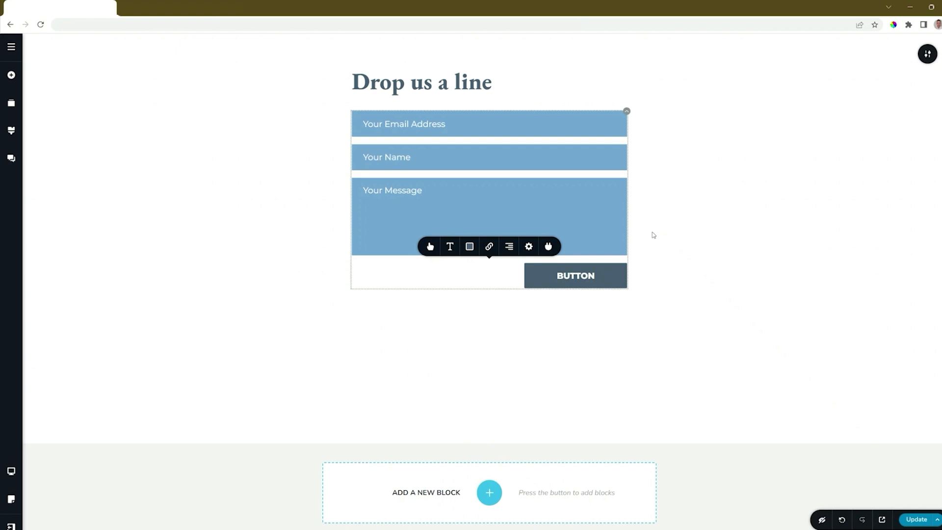
Step: Examine the button's success and error message settings and its redirect option
left_click(488, 248)
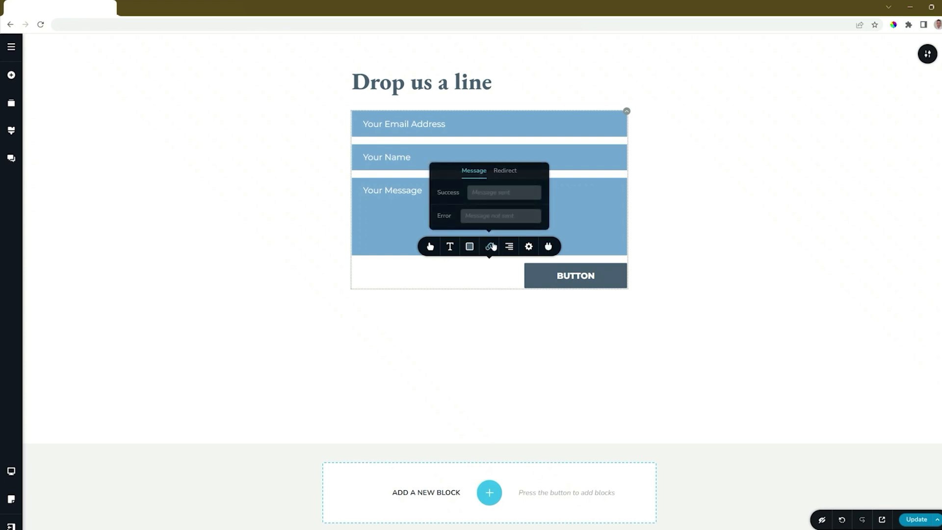
left_click(504, 172)
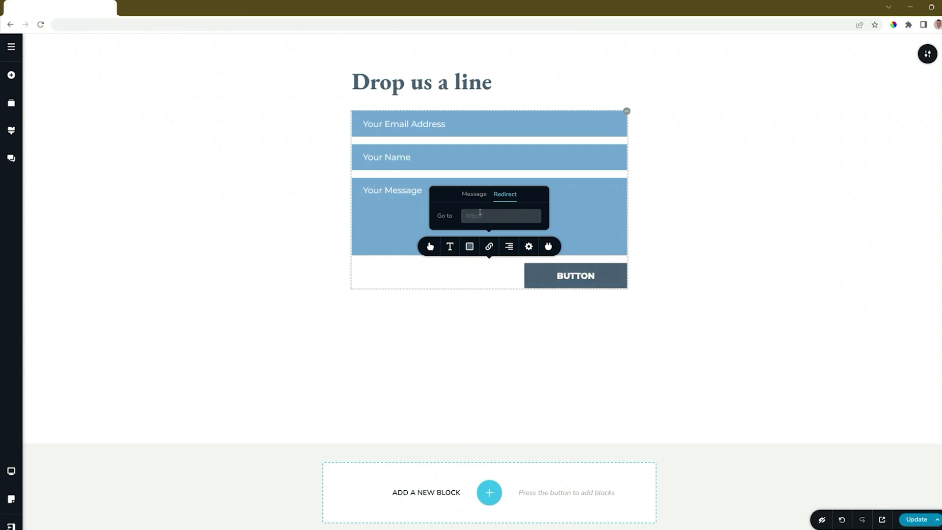
left_click(489, 247)
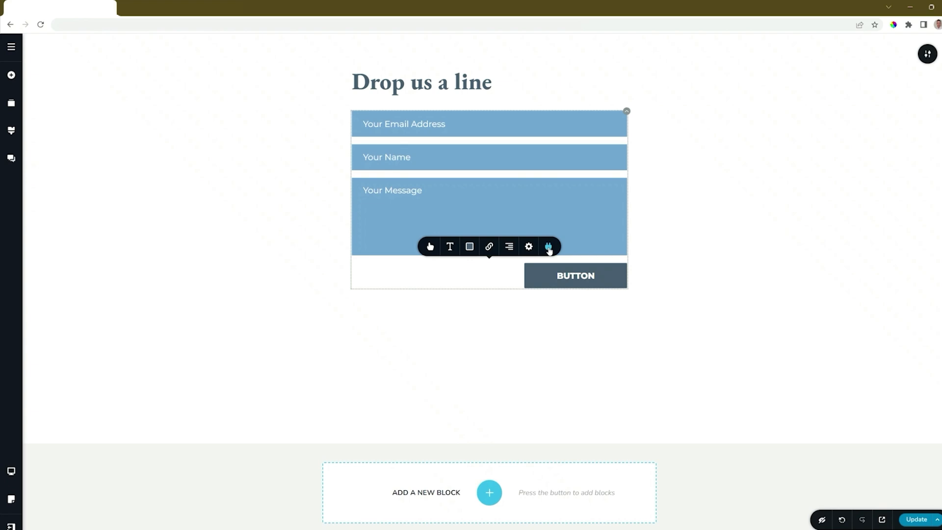
Step: Update the page with the finished contact form and return to the projects dashboard
left_click(918, 520)
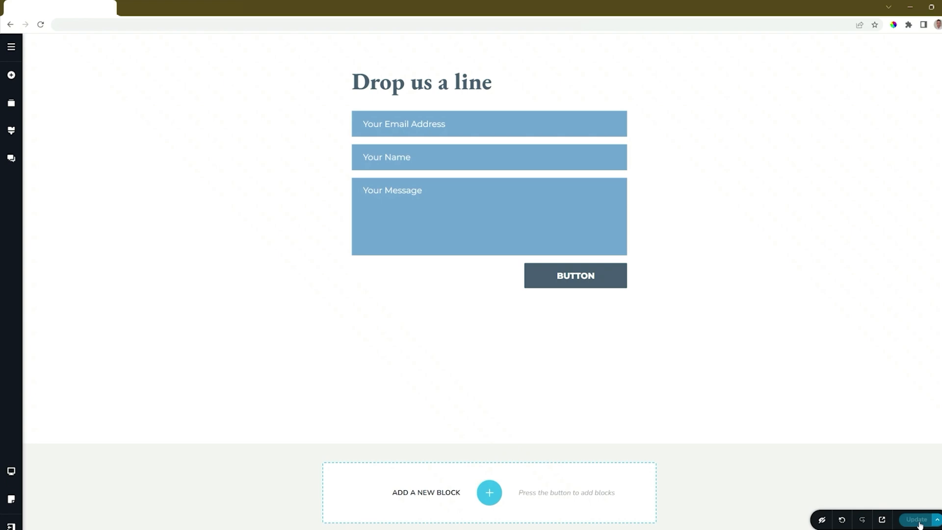
left_click(12, 526)
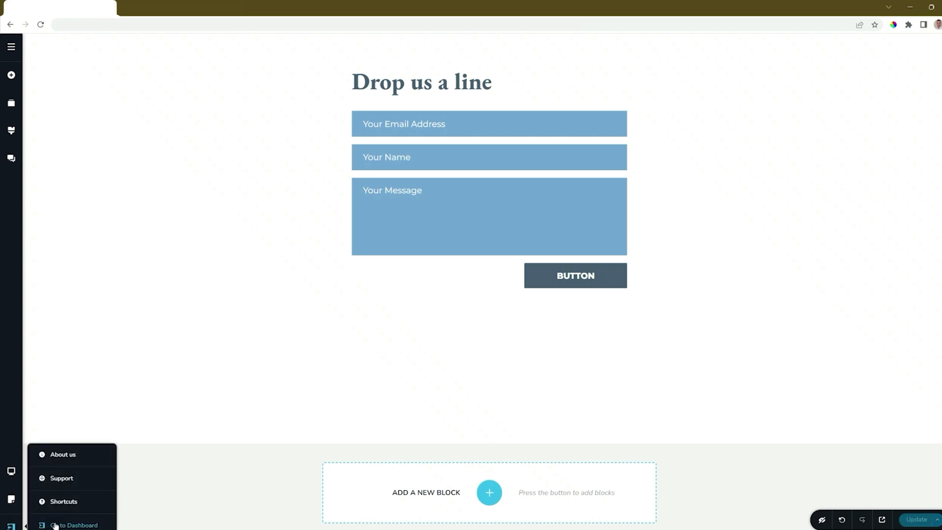
left_click(56, 525)
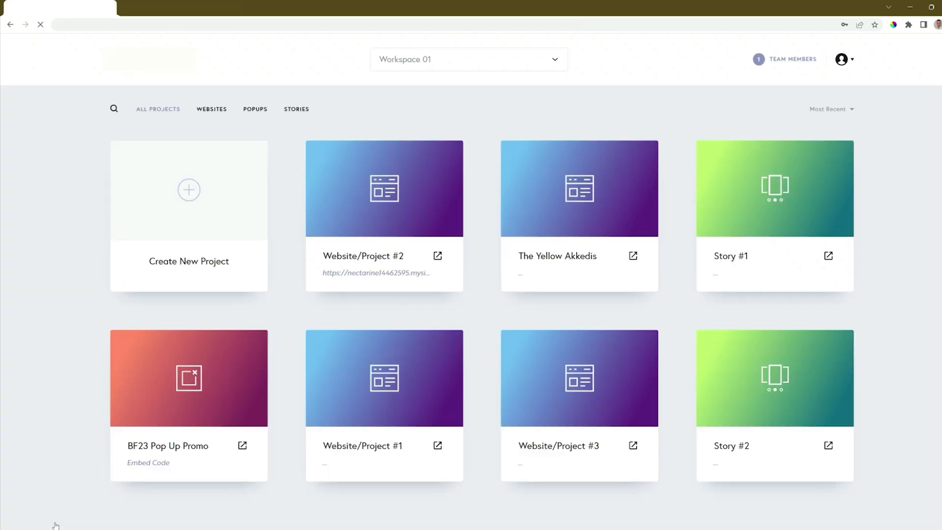
Step: Check the leads received for Website/Project #2 and close the leads list
mouse_move(403, 240)
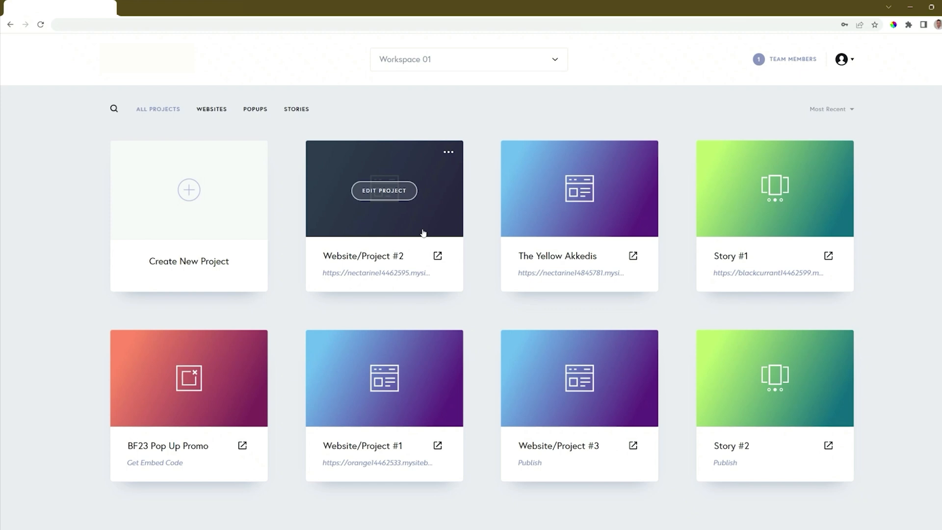
left_click(449, 155)
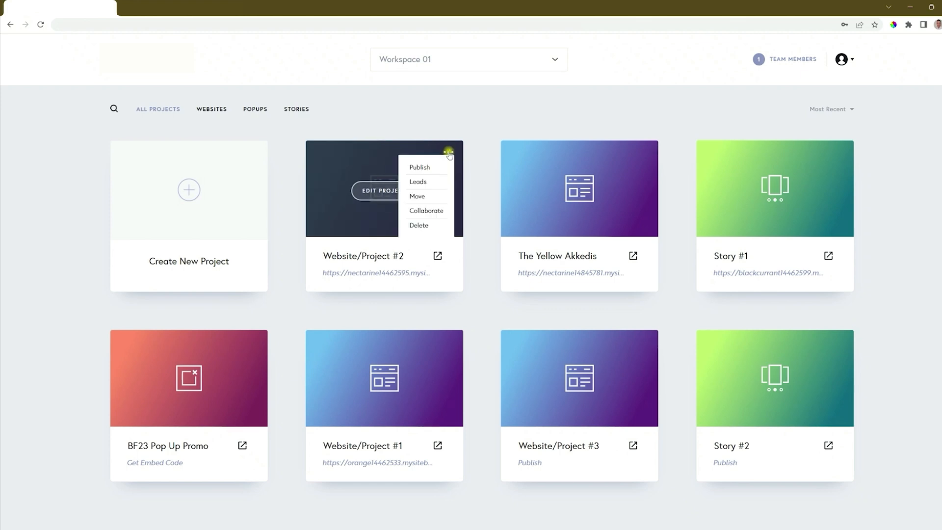
left_click(415, 183)
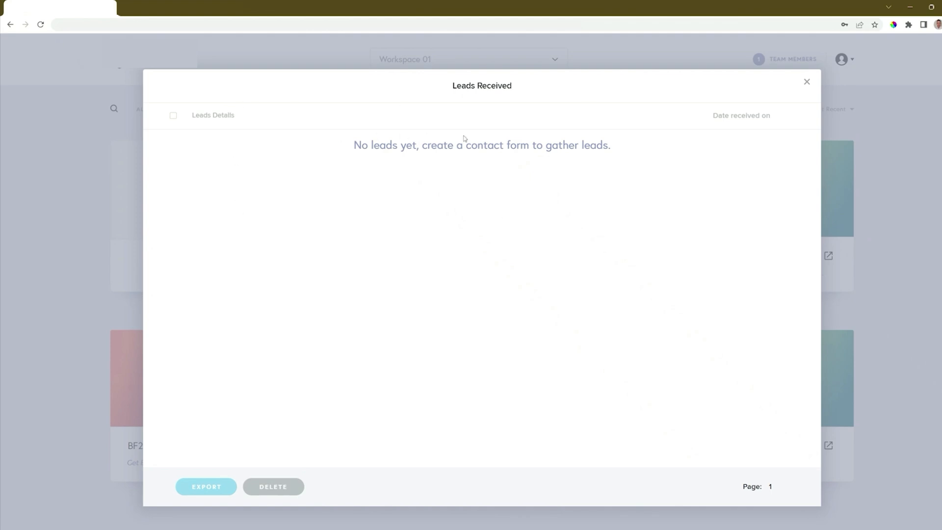
key("Escape")
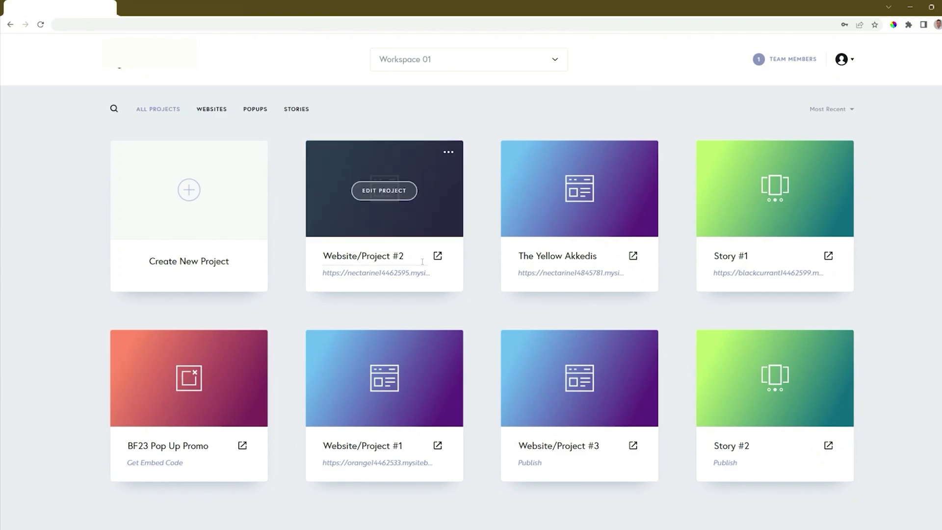
Step: Open the live Website/Project #2 and submit its contact form with a test email address, a name and the message "My Message"
left_click(437, 262)
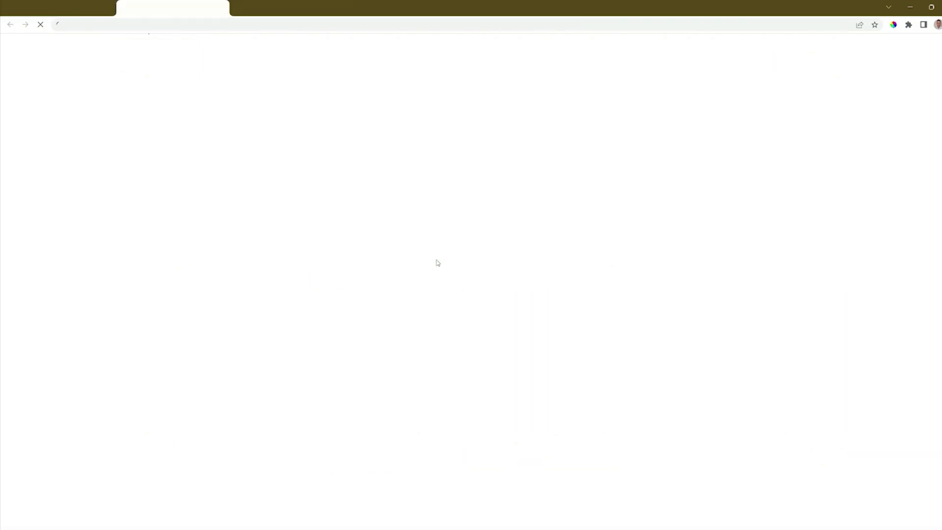
scroll(437, 262, "down", 20)
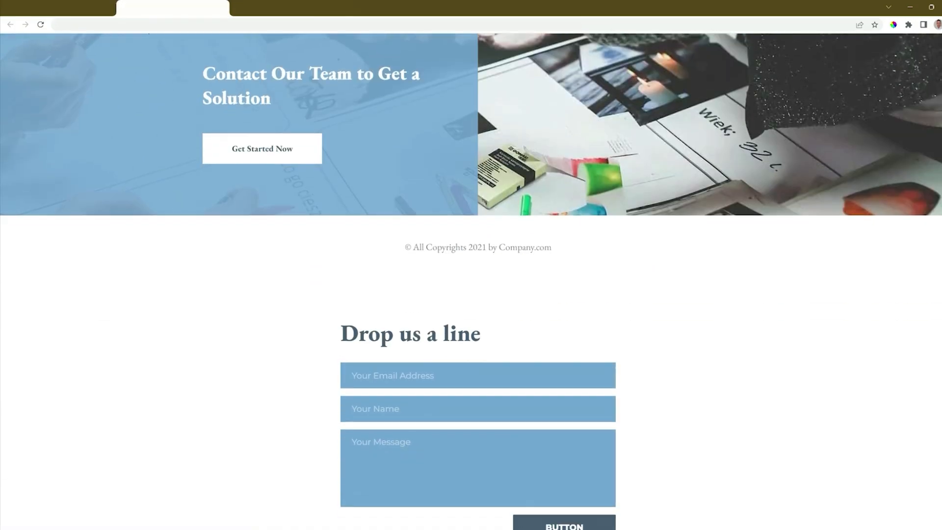
scroll(437, 262, "down", 3)
left_click(400, 219)
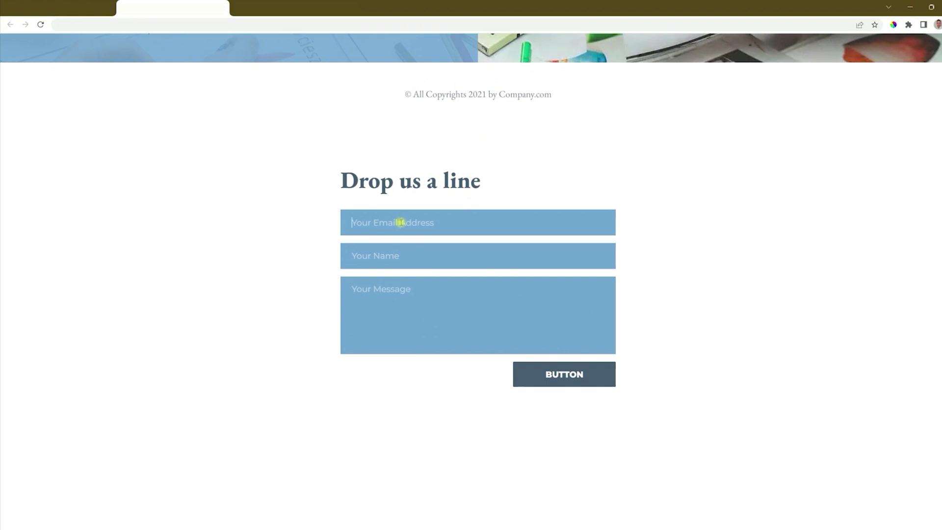
type("info@email.com")
key("Tab")
type("Info Jo")
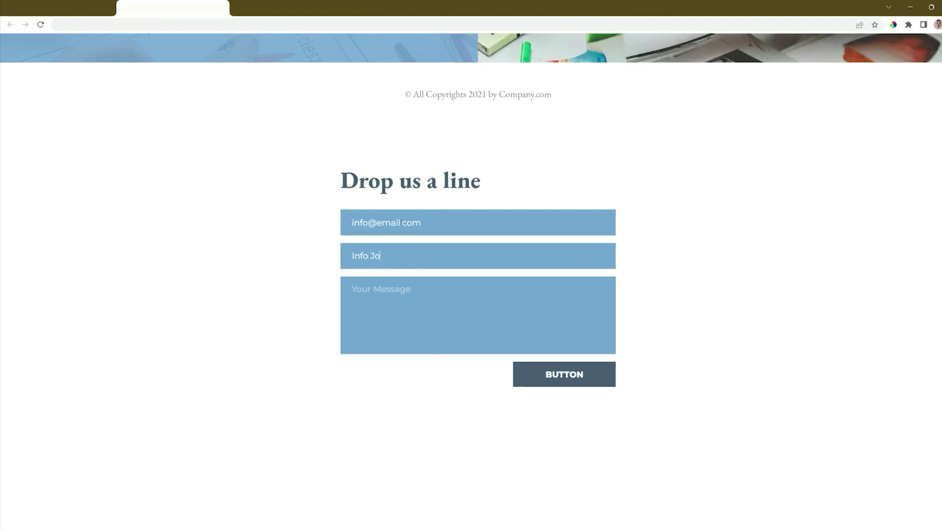
type("eMy Message")
left_click(574, 381)
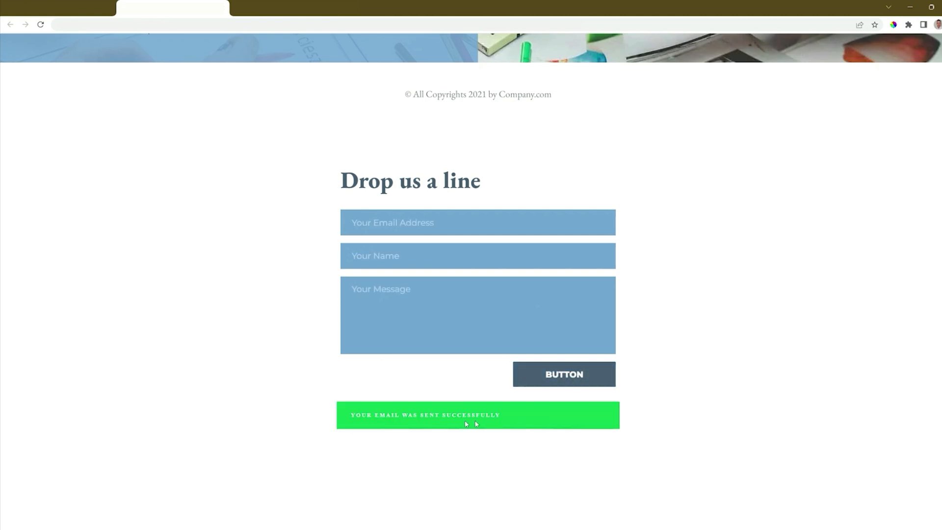
Step: Return to the projects dashboard and view the leads received for Website/Project #2
left_click(70, 2)
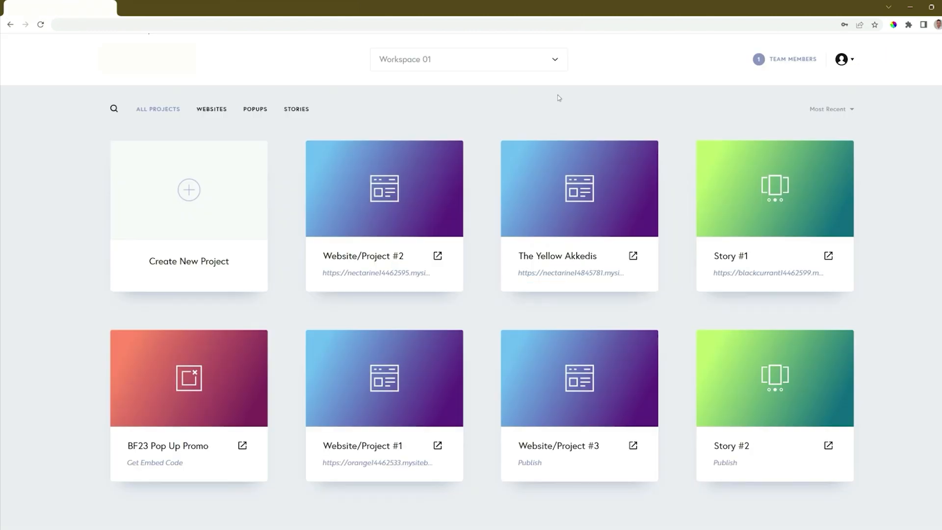
left_click(448, 154)
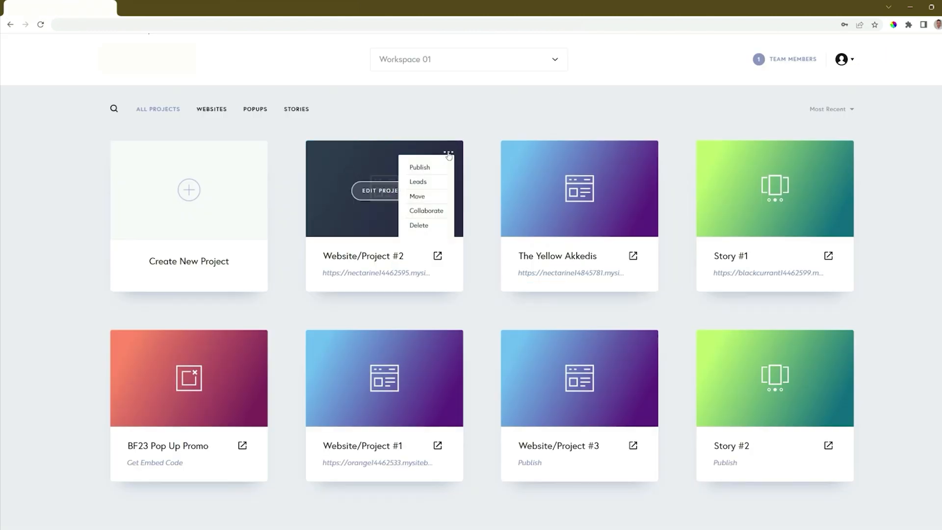
left_click(425, 181)
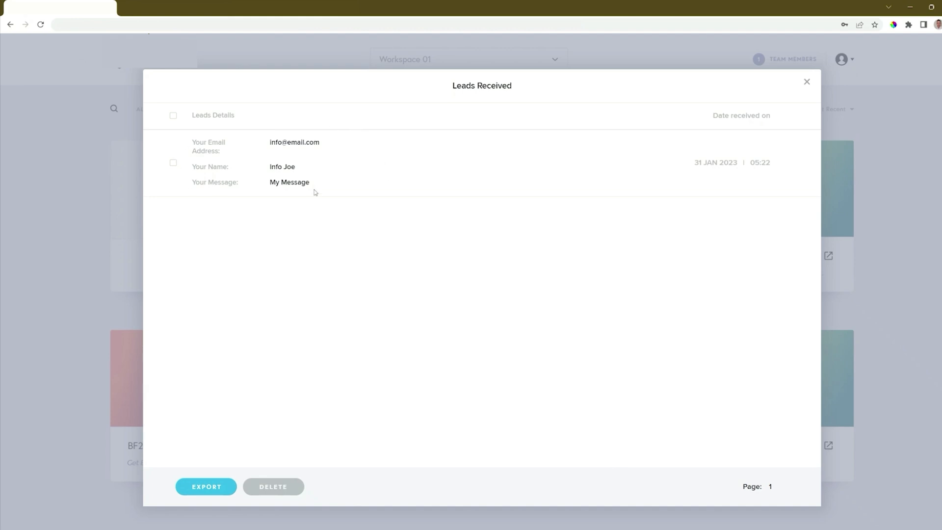
Step: Select all received leads, examine the available export formats, and close the leads list
left_click(174, 115)
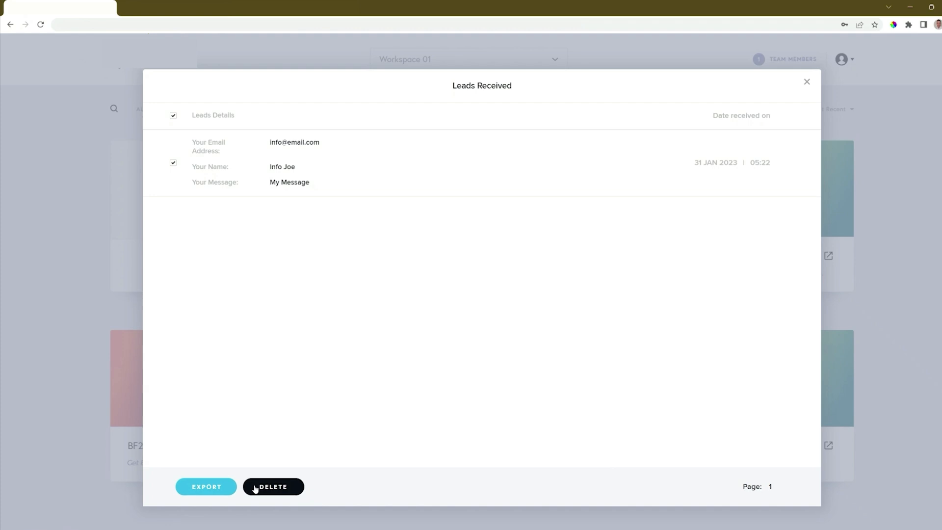
left_click(231, 487)
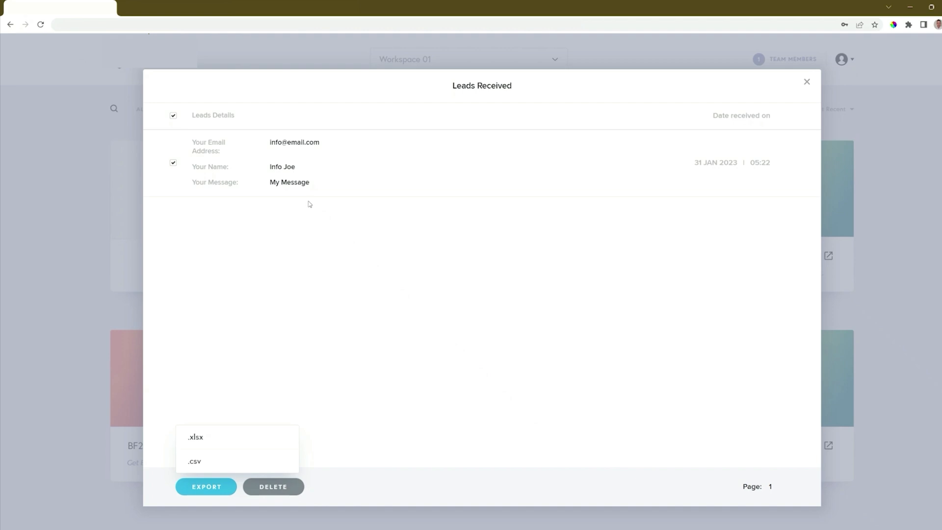
left_click(807, 82)
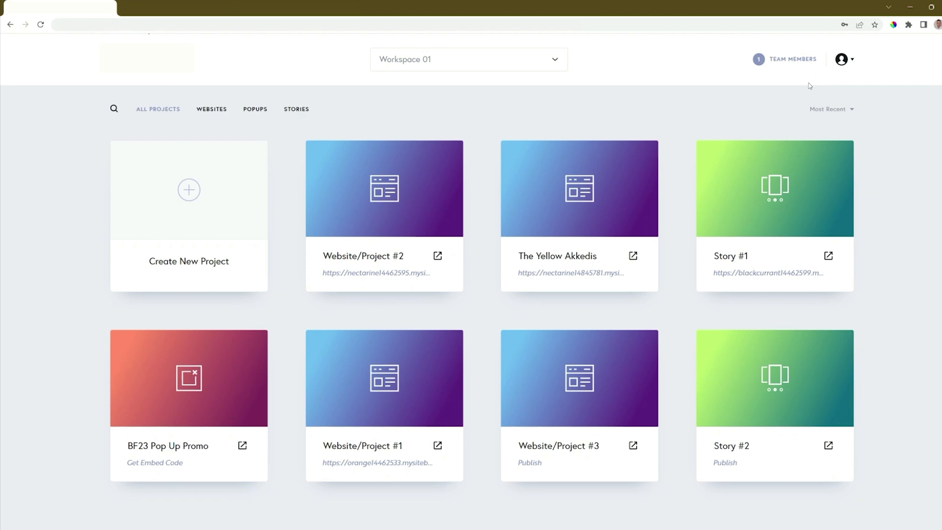
Step: Open Website/Project #2 for editing and bring up the integration settings of the contact form's button
left_click(392, 198)
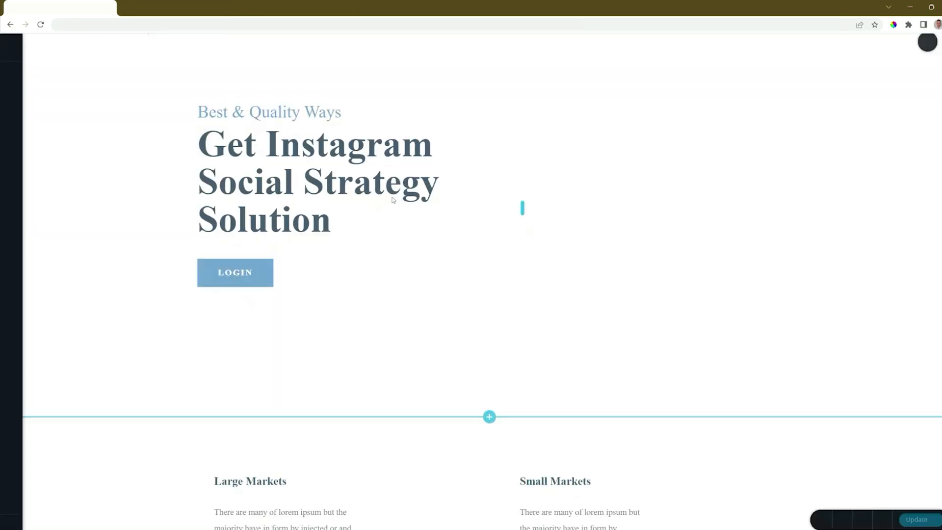
scroll(392, 199, "down", 20)
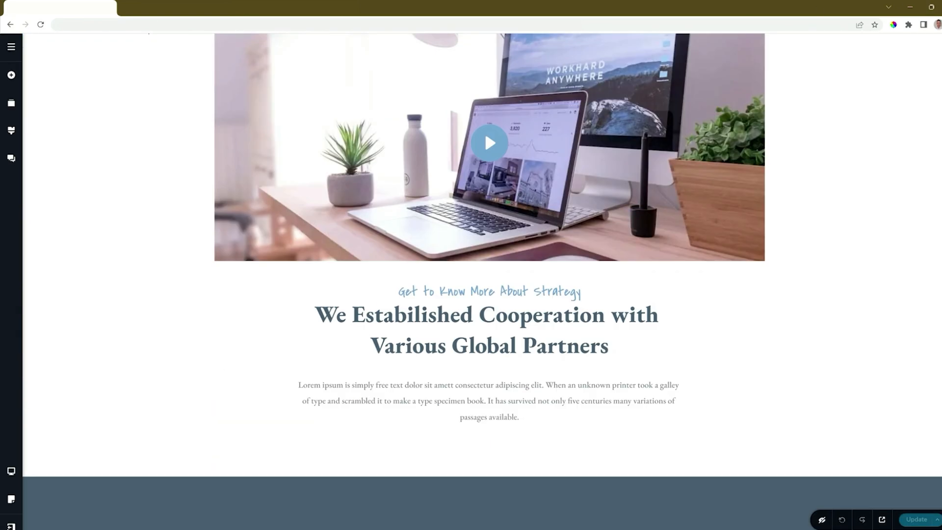
scroll(481, 278, "down", 10)
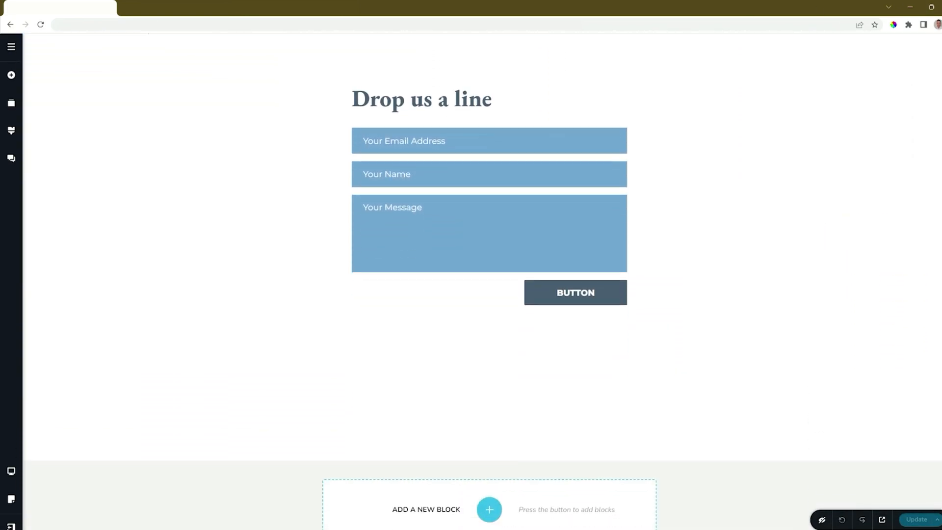
left_click(621, 288)
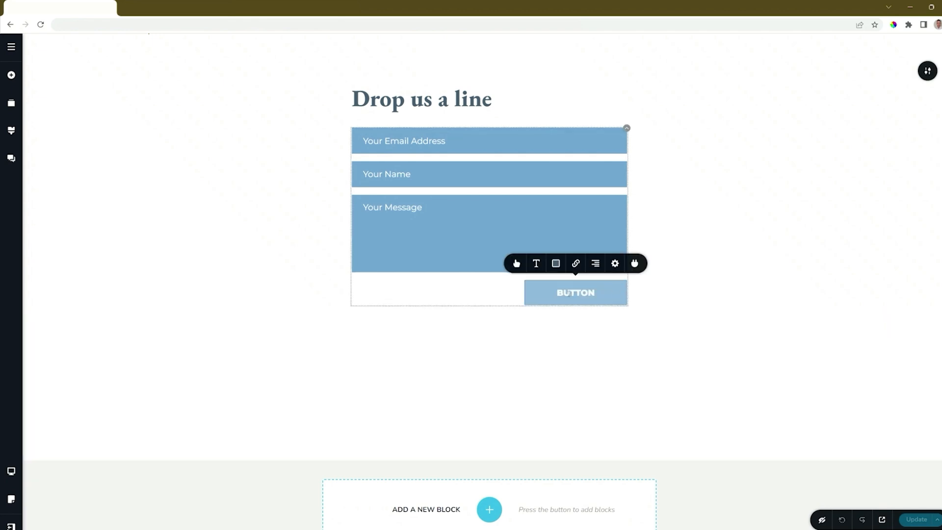
left_click(634, 264)
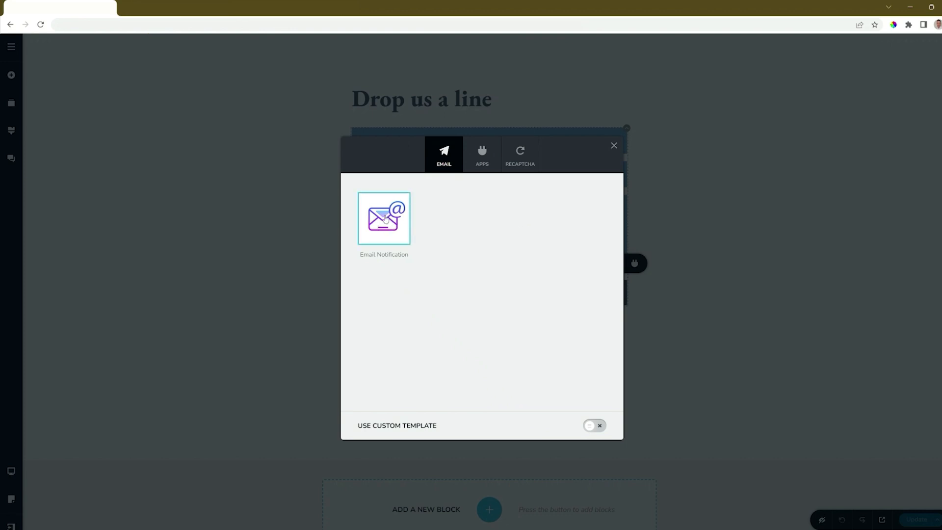
Step: Examine the available app and reCAPTCHA integrations and the Email Notification's recipient, subject and sender name settings
left_click(479, 167)
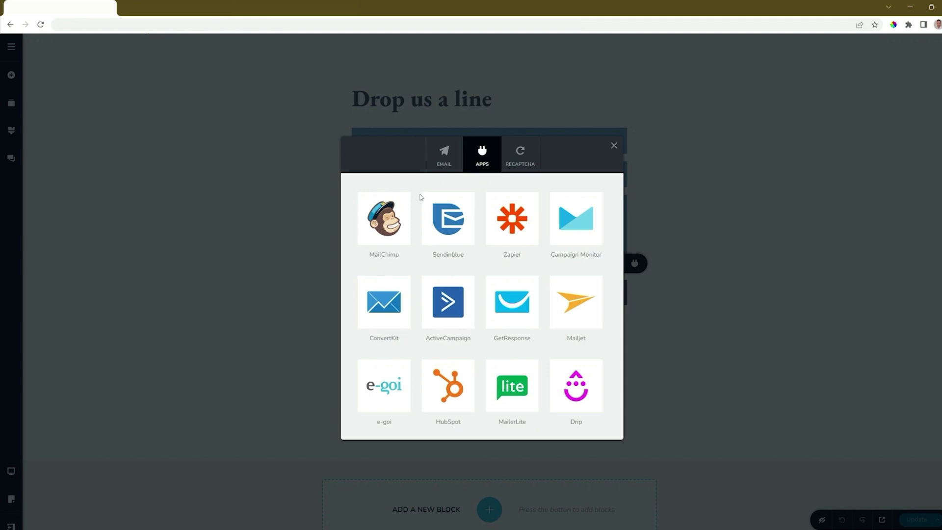
left_click(513, 164)
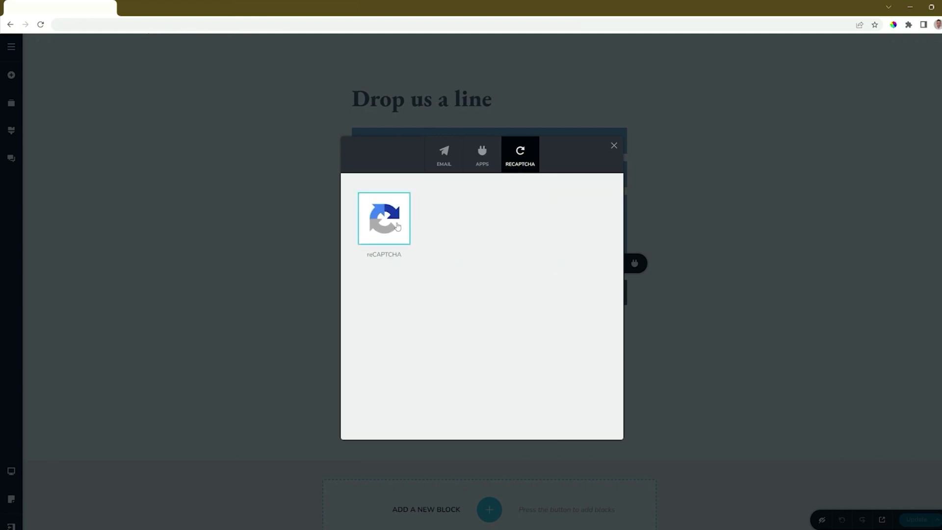
left_click(448, 164)
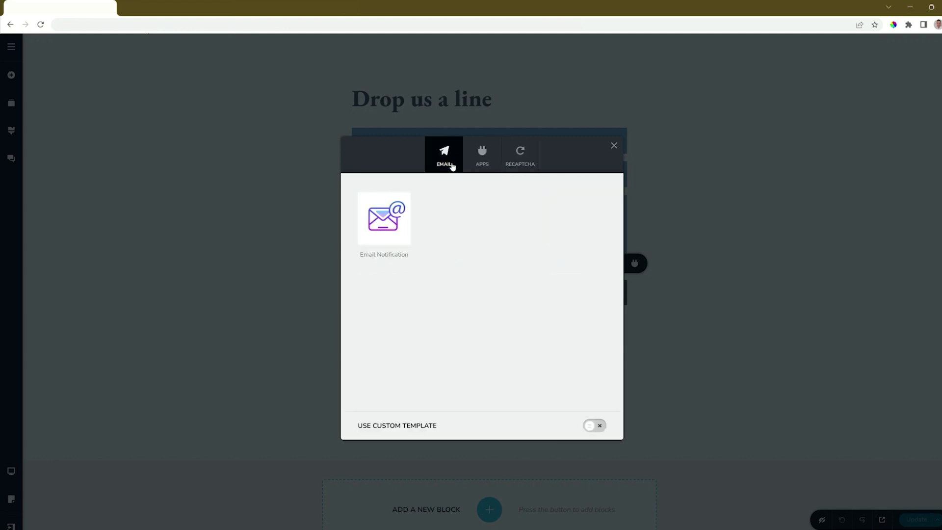
left_click(406, 218)
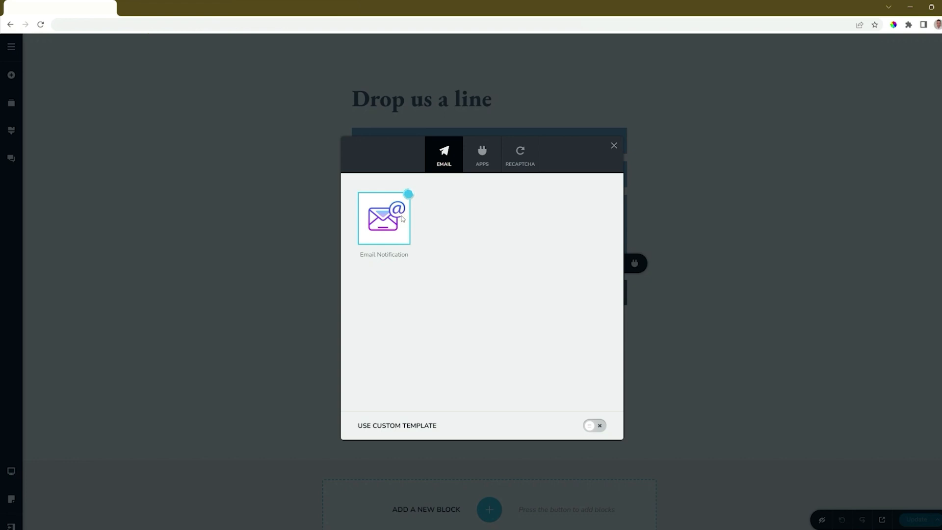
left_click(545, 244)
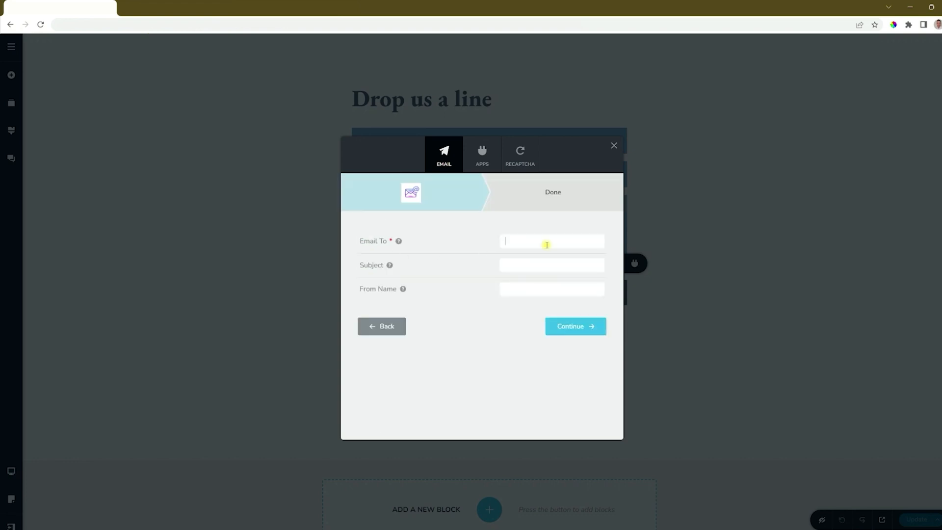
left_click(531, 267)
mouse_move(402, 295)
left_click(476, 324)
Step: Open the MailChimp app integration to view its API key connection form
left_click(487, 168)
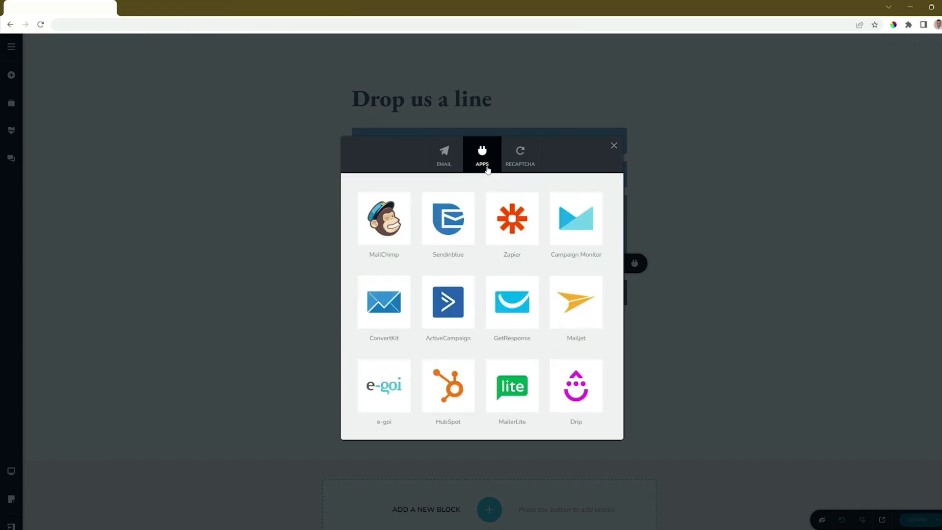
left_click(396, 220)
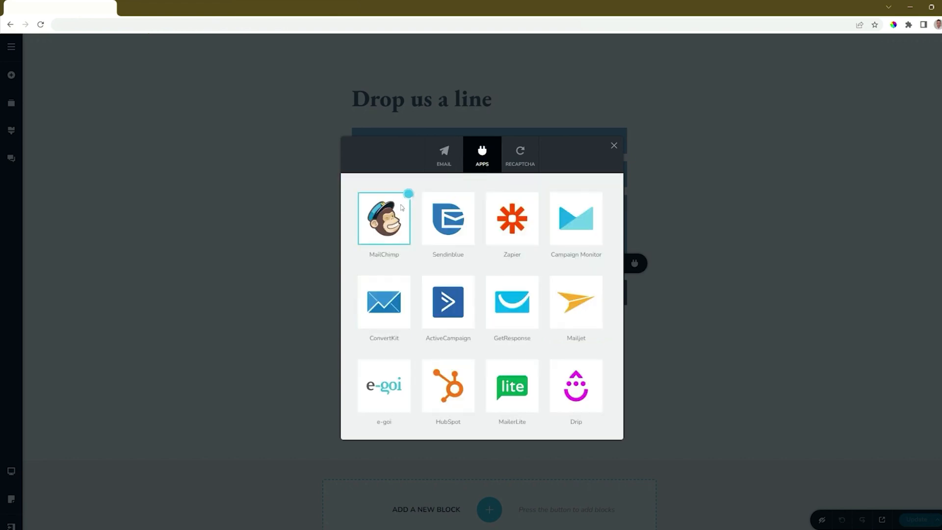
left_click(393, 232)
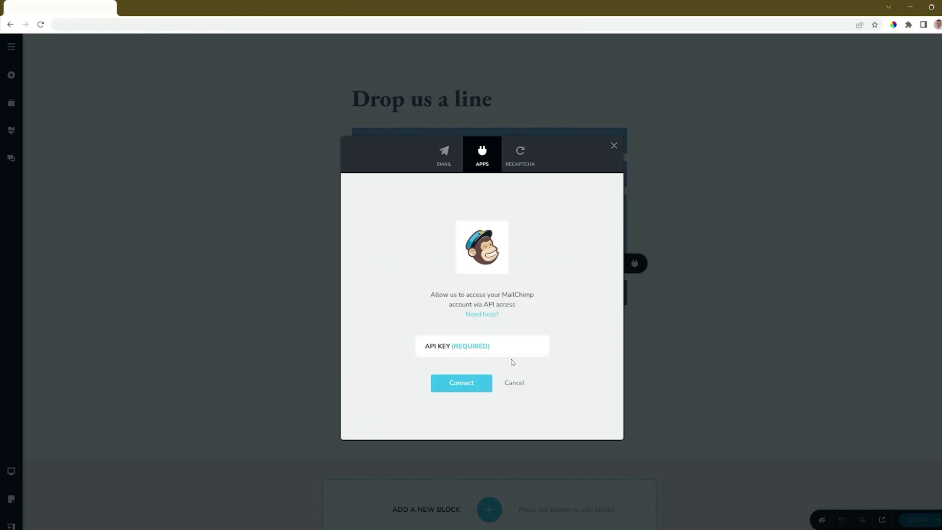